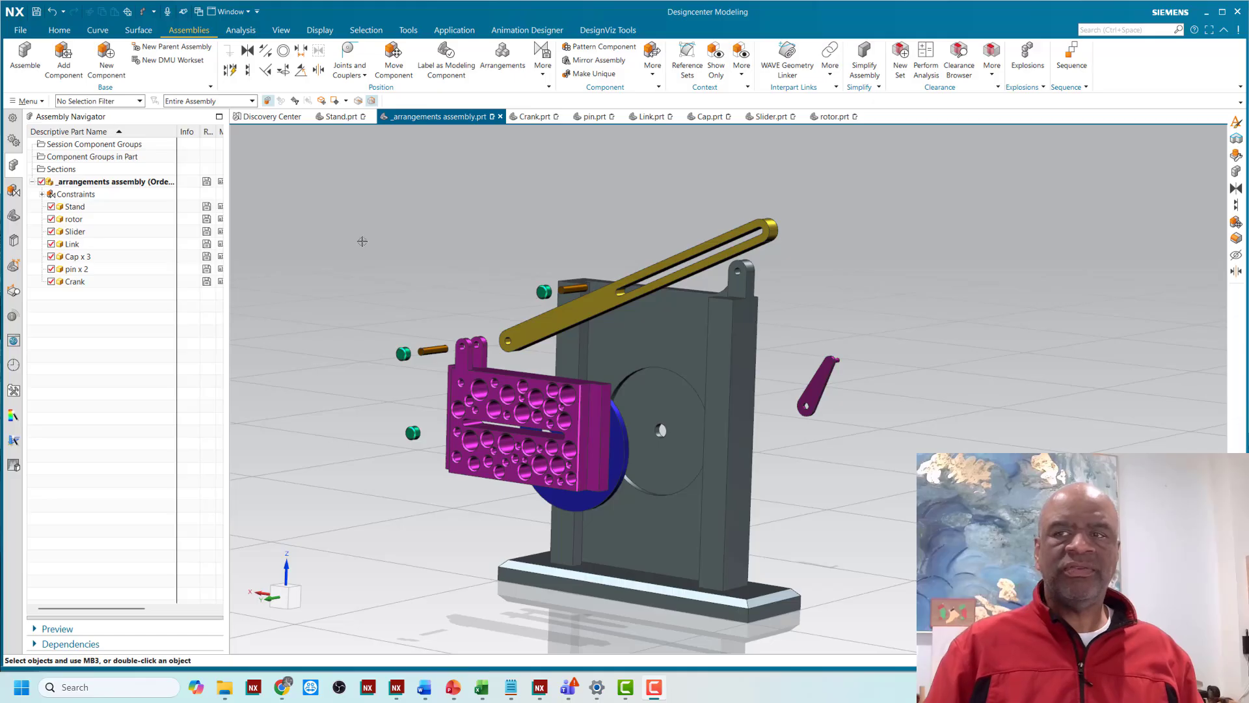
Step: Switch the arrangements assembly from its exploded view to the saved "Back" model view
middle_drag(361, 225, 399, 240)
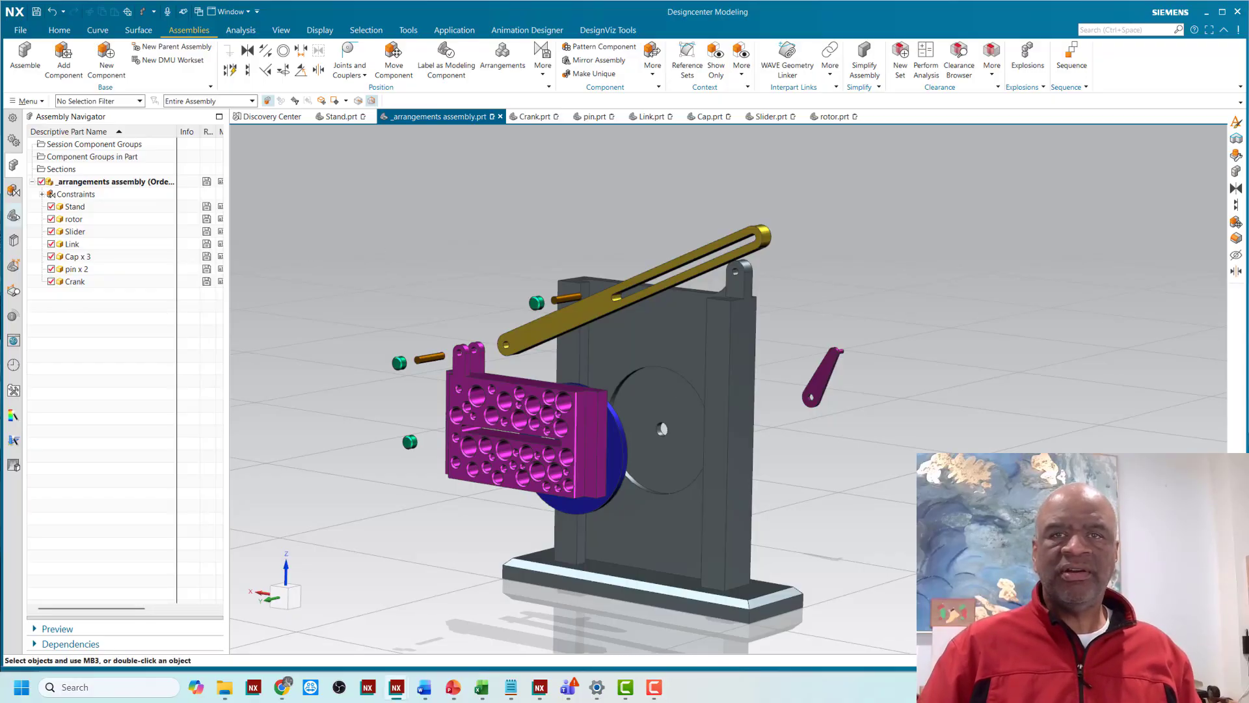
click(13, 215)
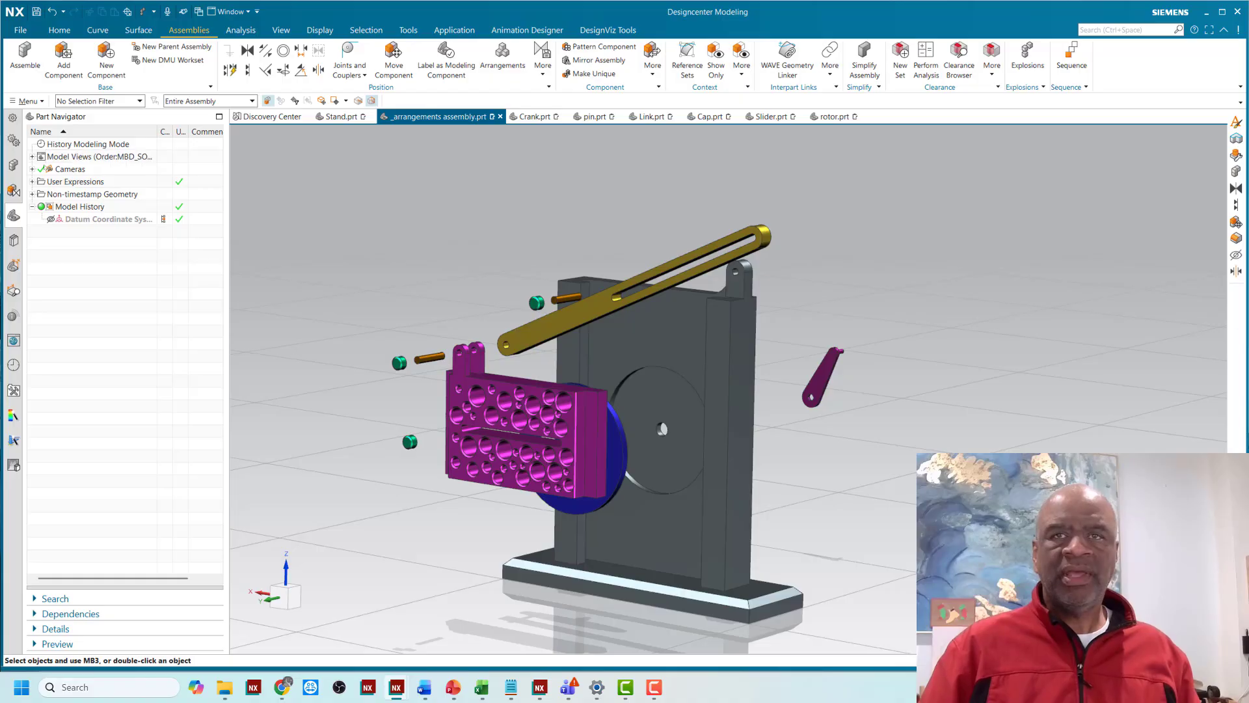
click(32, 156)
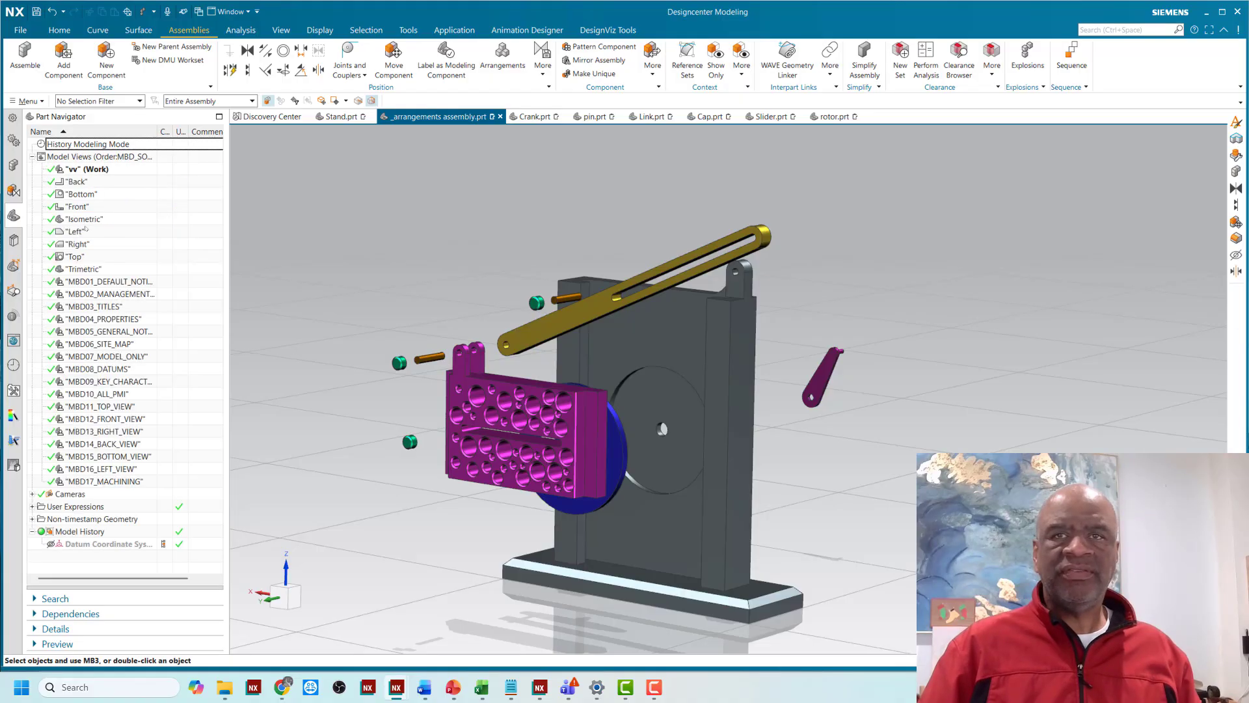
double_click(79, 182)
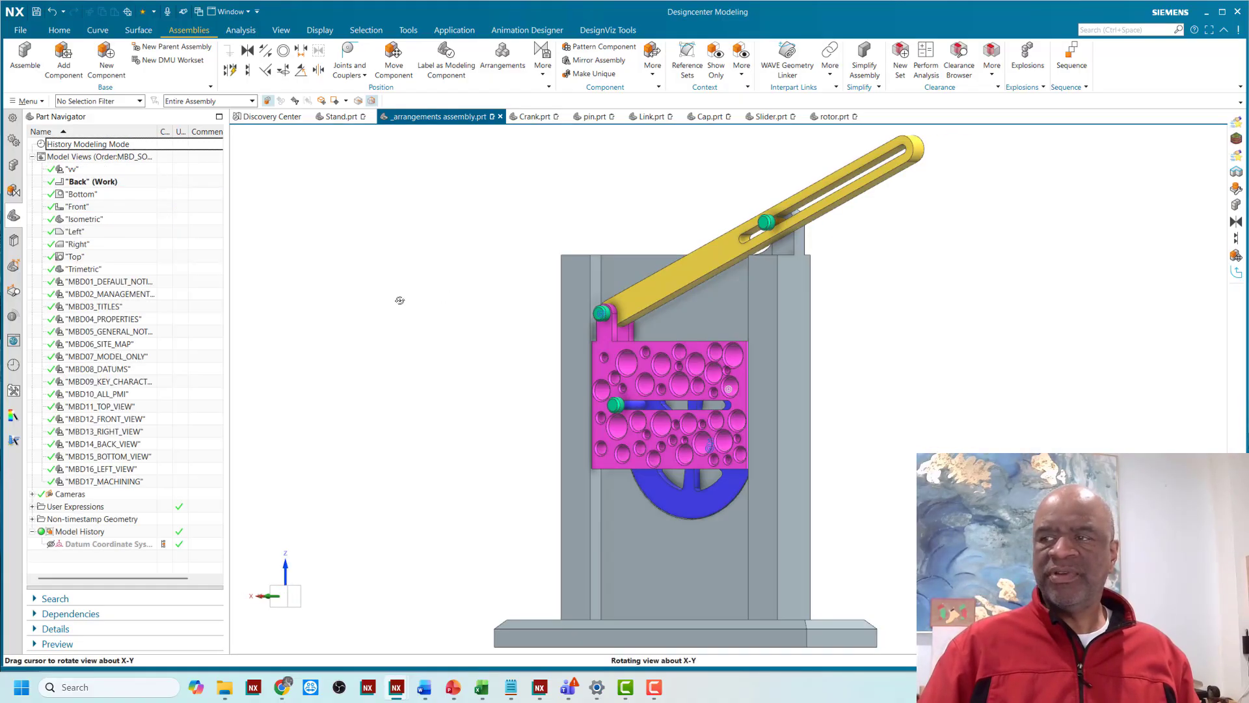
middle_drag(399, 300, 452, 365)
middle_drag(564, 346, 368, 338)
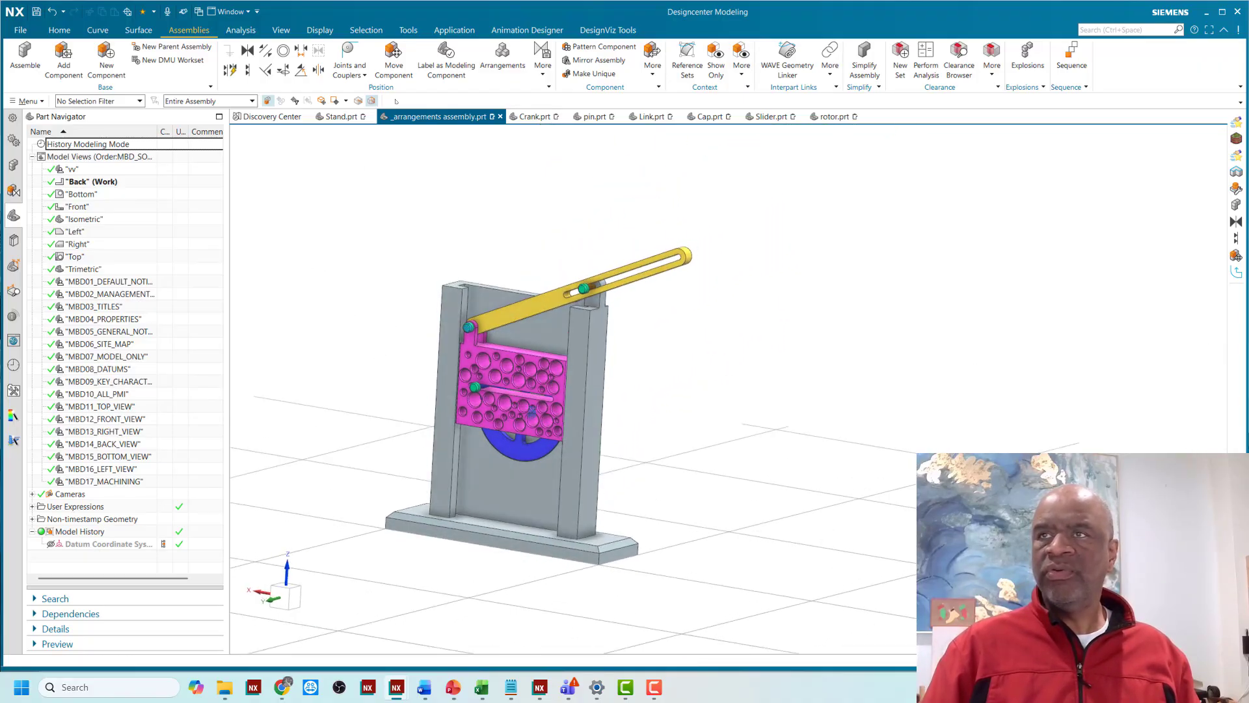
Step: Move the green cap in the slider's slot dynamically to about X 0.85, Y 1.255, Z 6.20 in, carrying the linked mechanism along
click(394, 57)
mouse_move(413, 386)
middle_down()
mouse_move(393, 363)
mouse_move(449, 393)
mouse_move(387, 399)
mouse_move(412, 382)
middle_up()
click(478, 392)
click(281, 224)
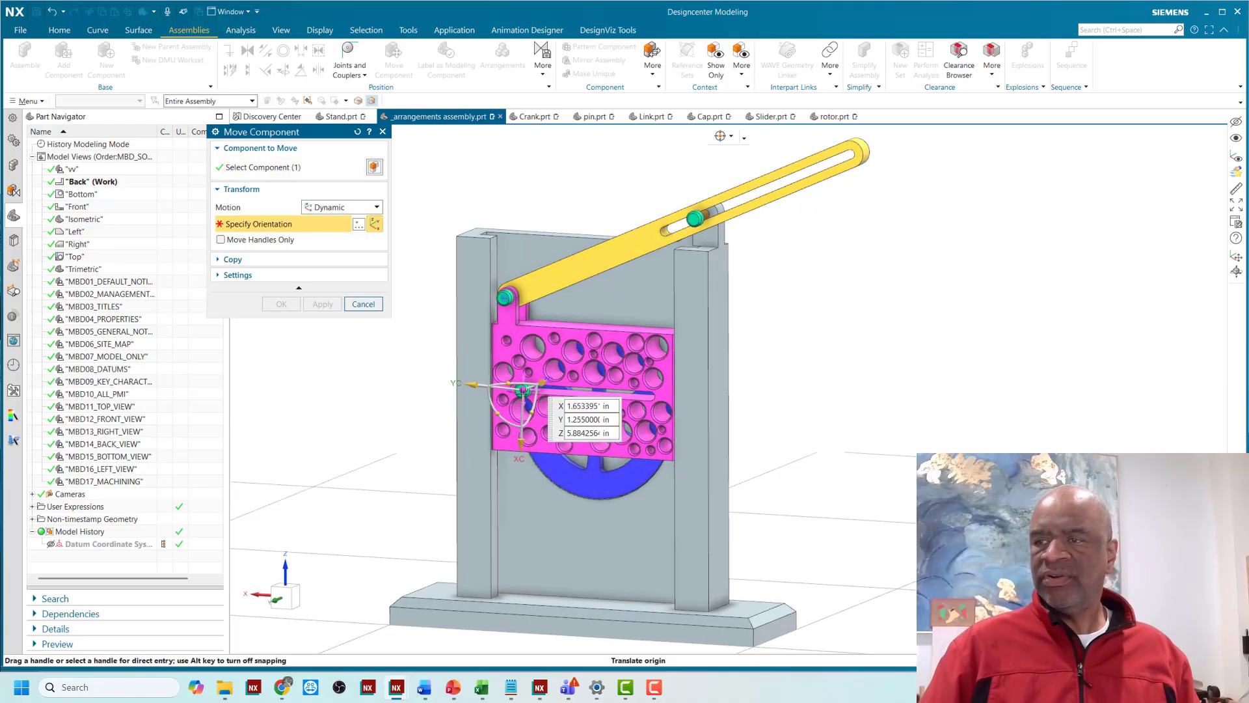
drag(523, 390, 569, 385)
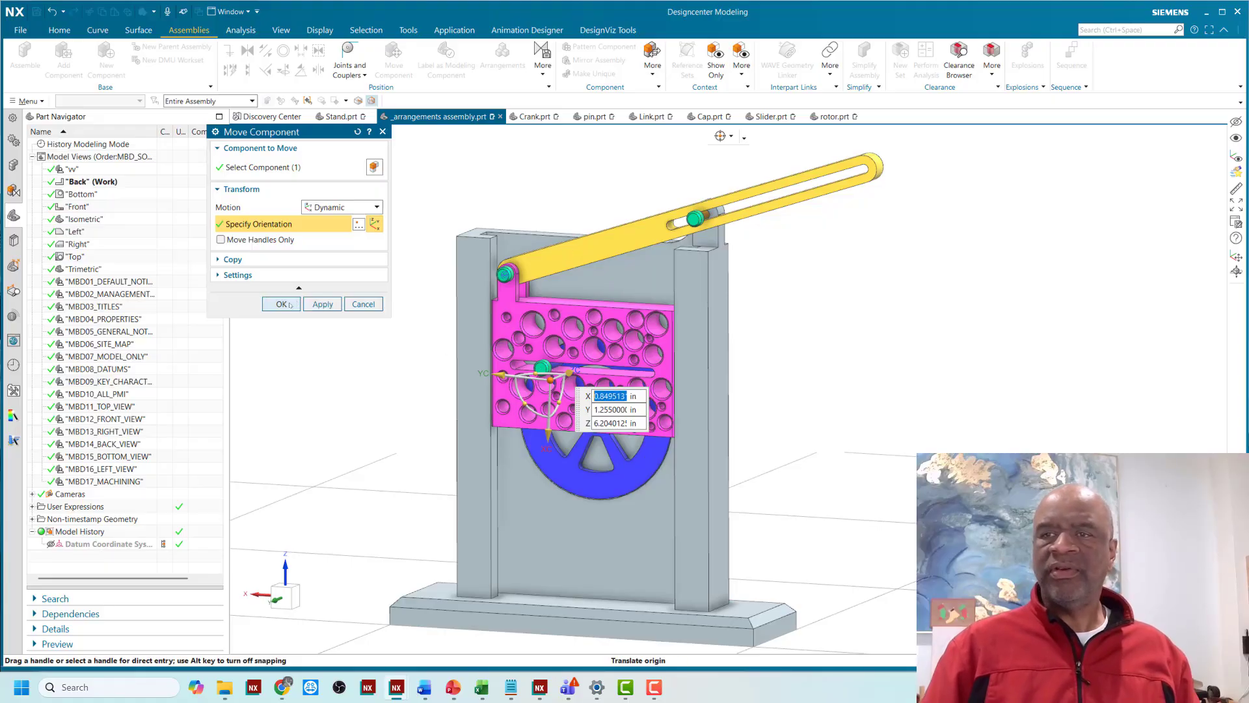
click(282, 304)
mouse_move(377, 331)
middle_down()
mouse_move(377, 314)
mouse_move(371, 338)
middle_up()
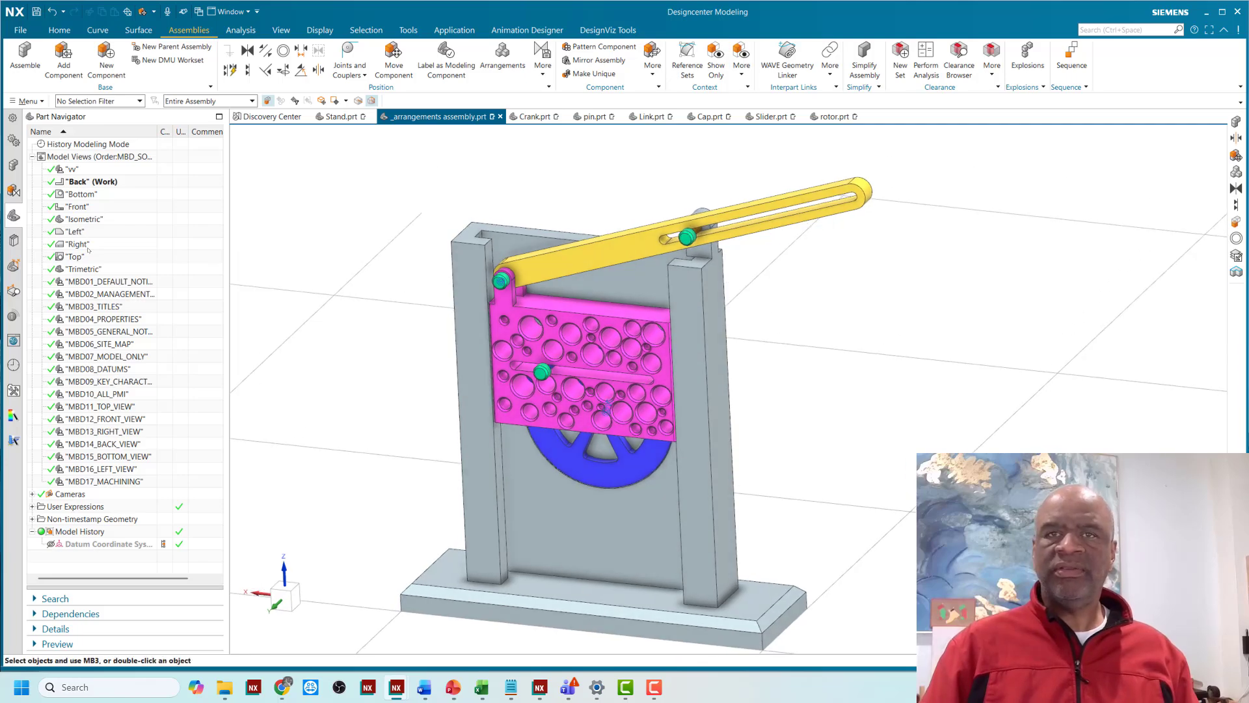
Step: Inspect the exploded "vv" model view, and return to the assembled "Back" view
double_click(83, 172)
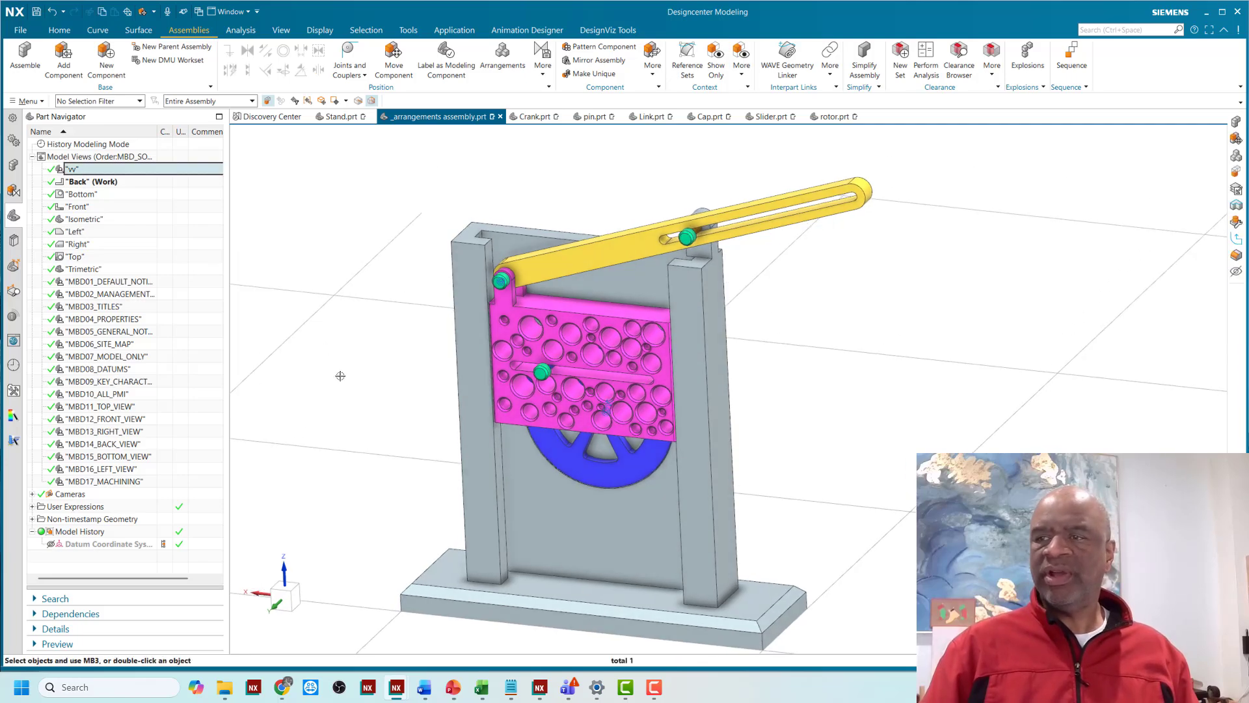
click(100, 203)
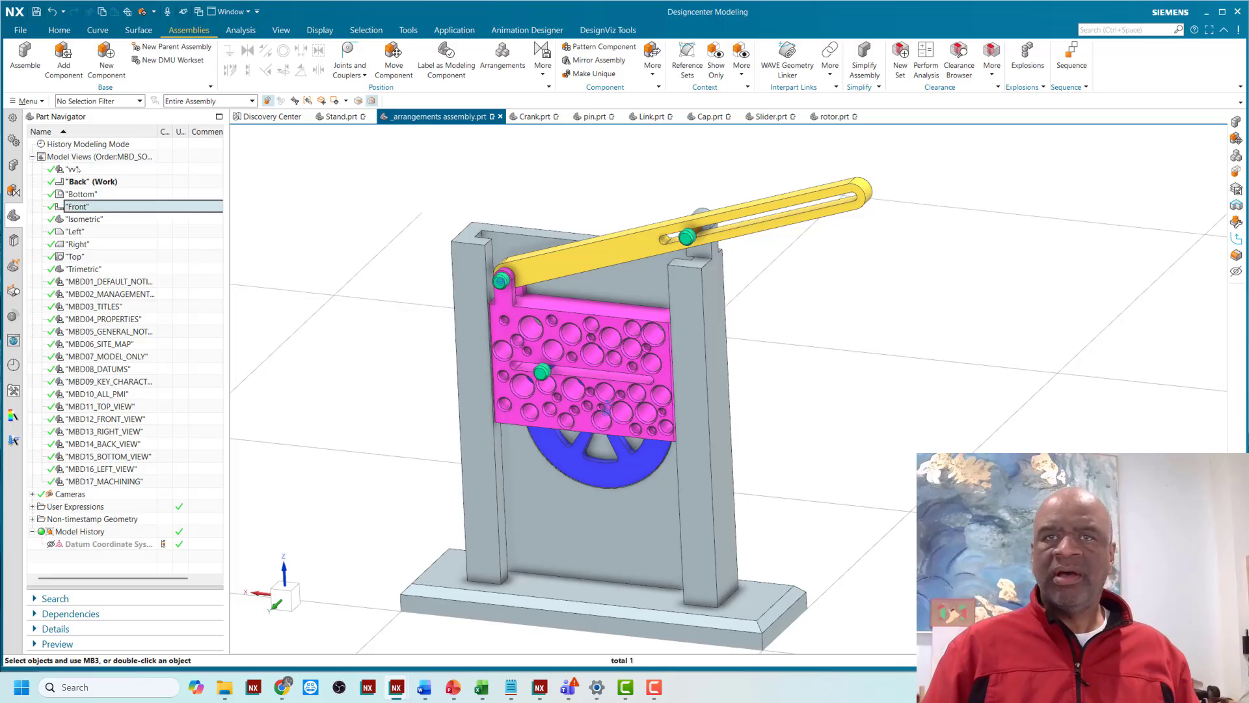
double_click(78, 169)
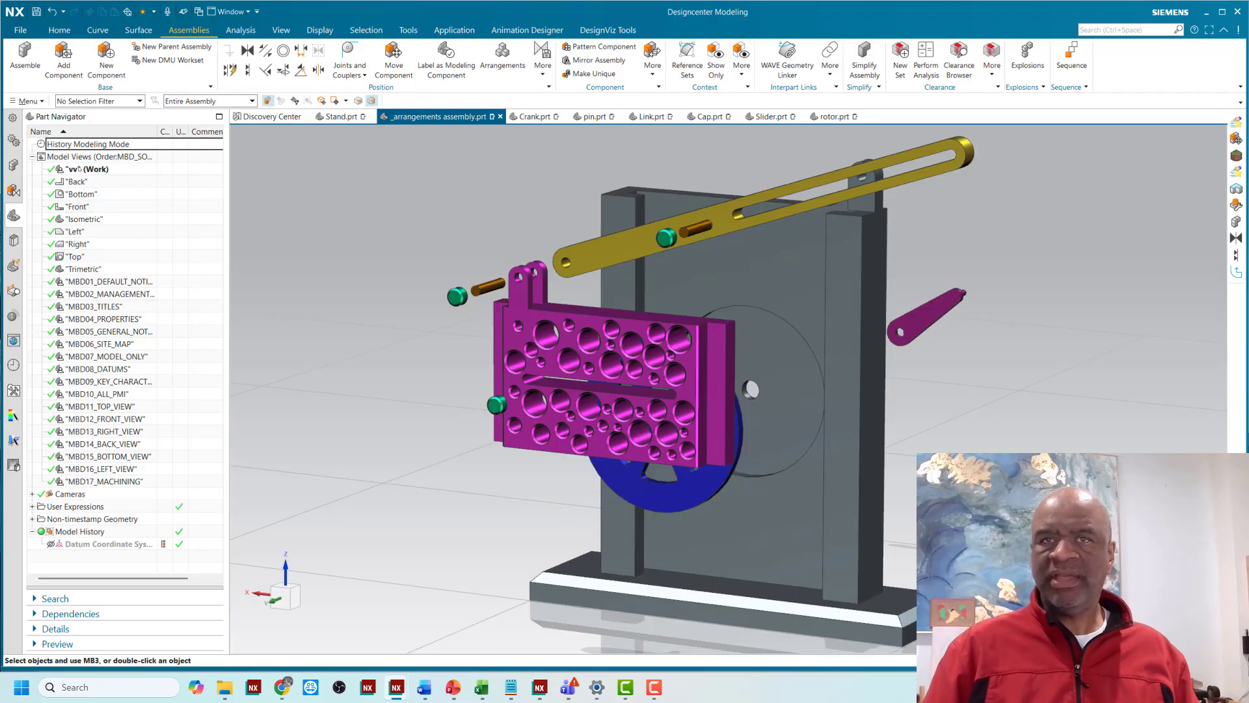
double_click(77, 182)
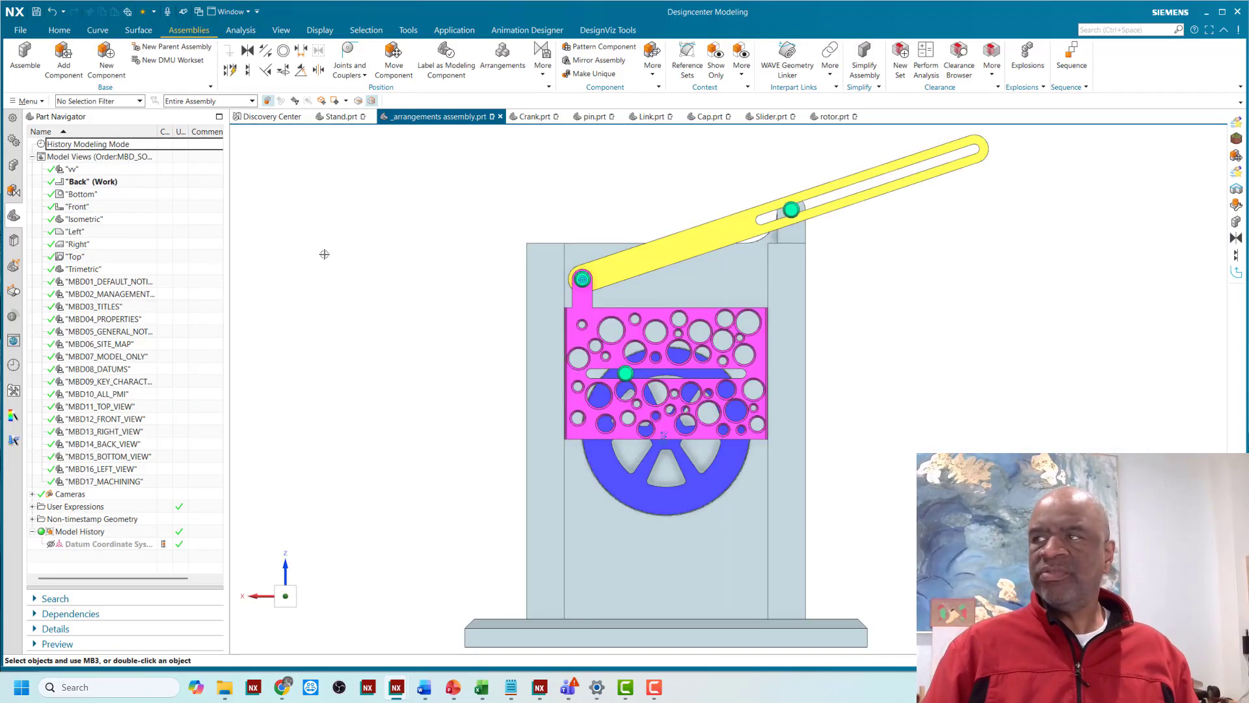
mouse_move(324, 253)
middle_down()
mouse_move(294, 273)
mouse_move(301, 257)
mouse_move(315, 265)
middle_up()
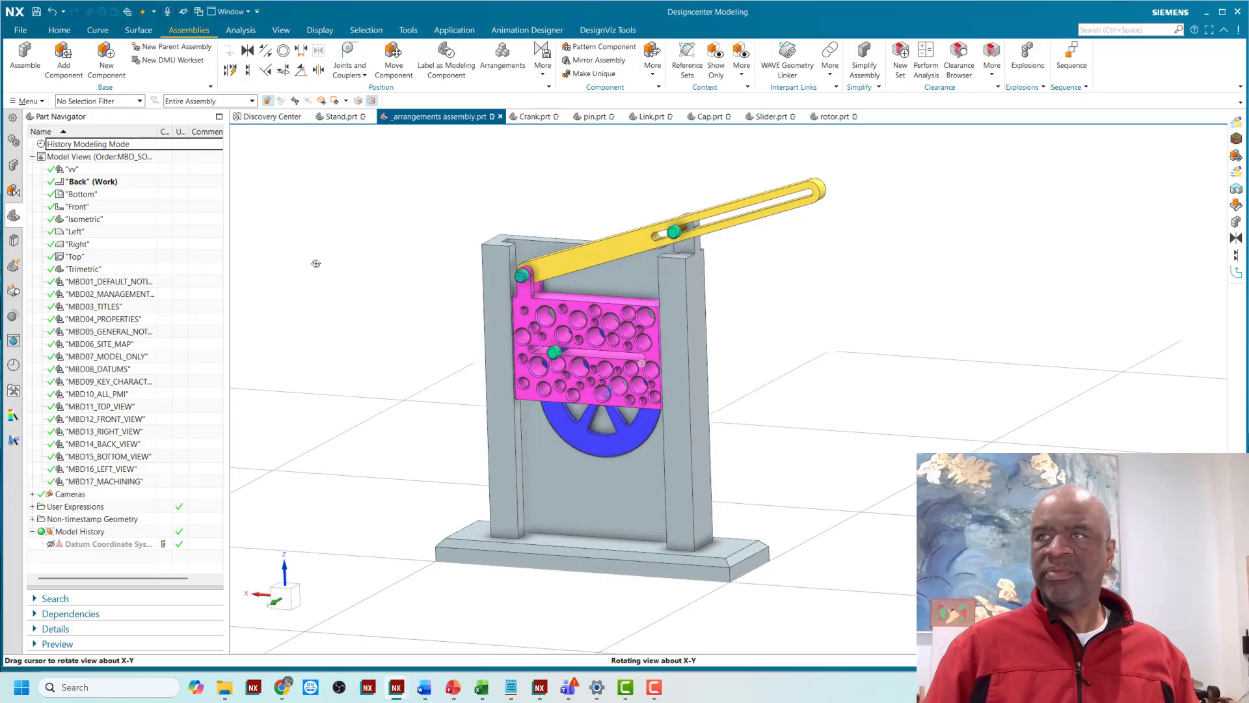
Step: Examine the assembly's existing arrangements and the additional component positioning options
click(501, 65)
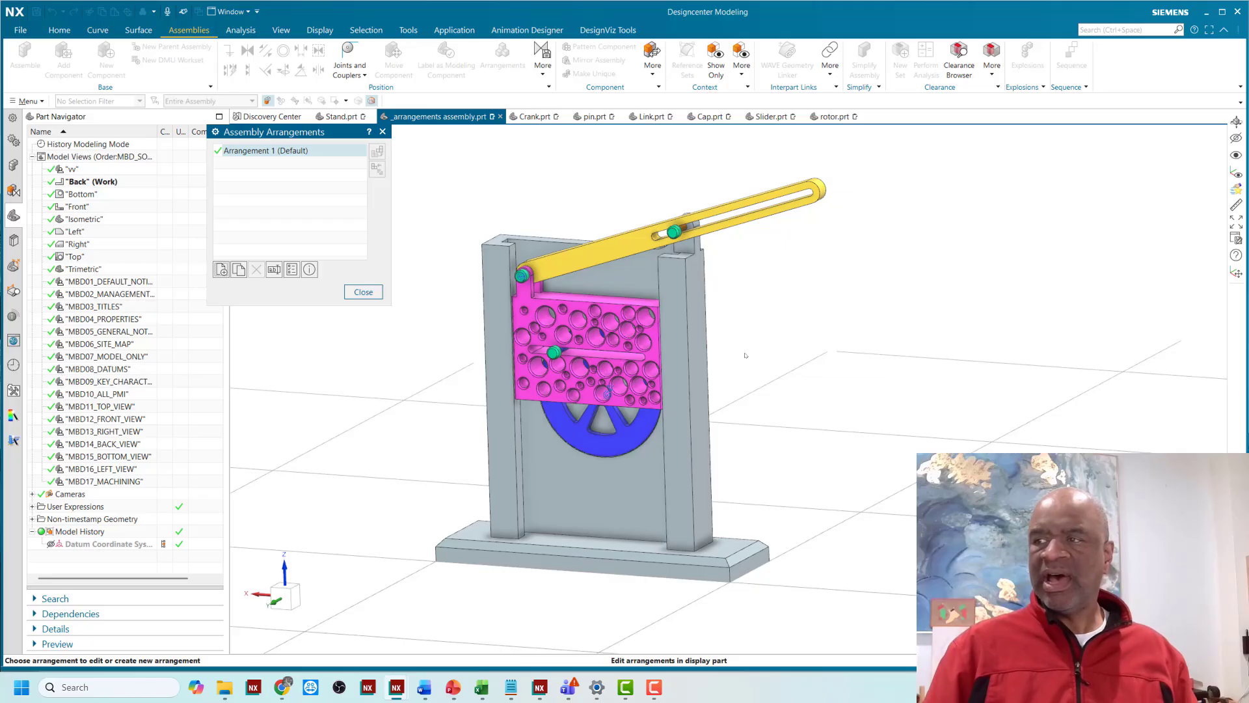
mouse_move(748, 352)
middle_down()
mouse_move(739, 379)
mouse_move(744, 363)
middle_up()
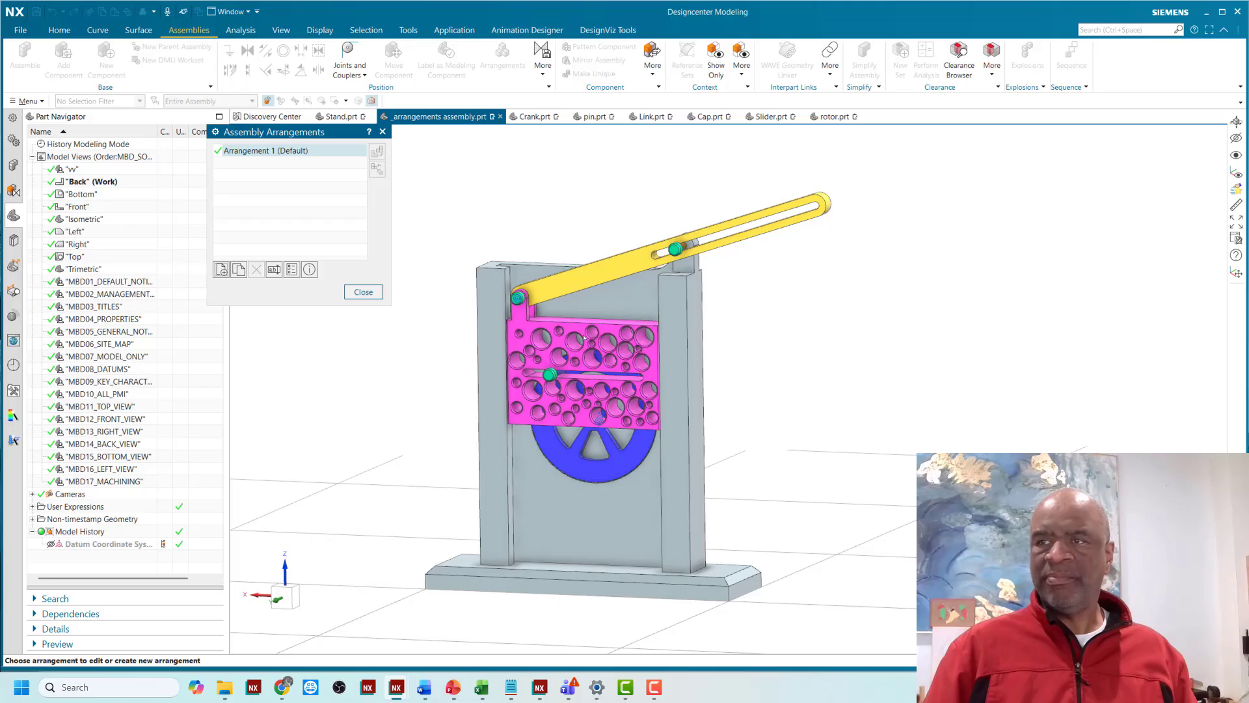
click(363, 292)
click(502, 56)
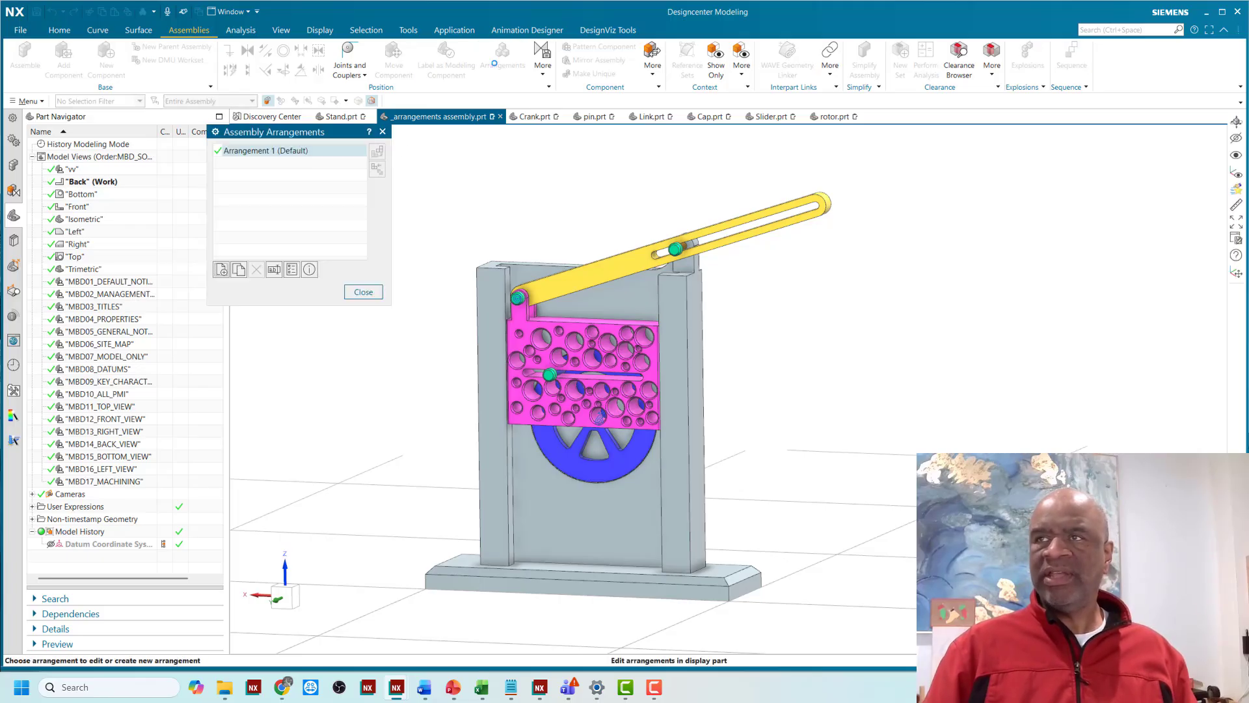
click(363, 292)
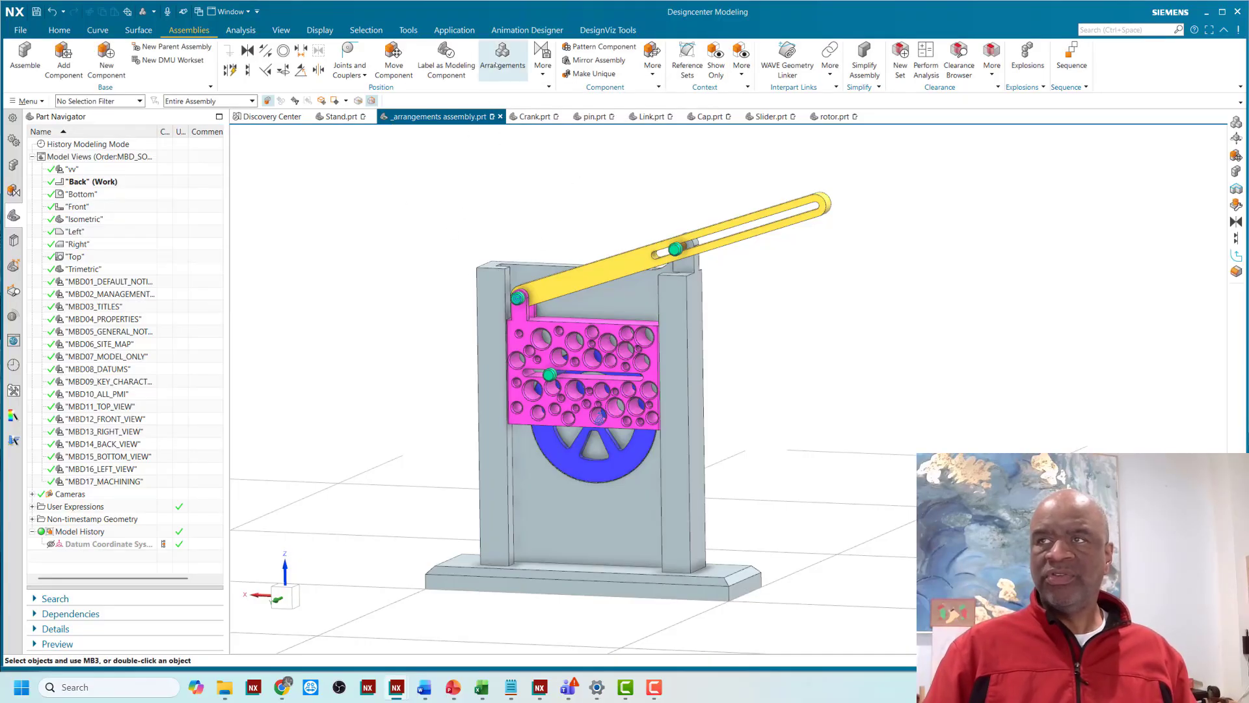
click(542, 75)
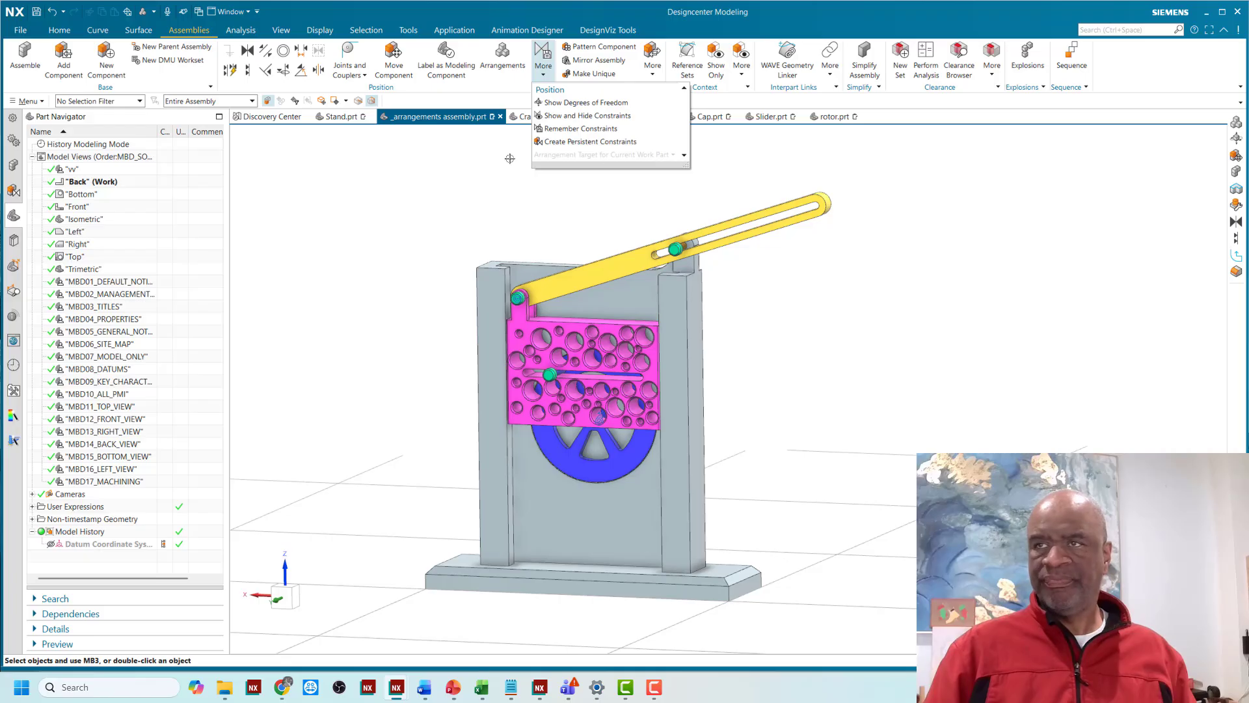
click(463, 178)
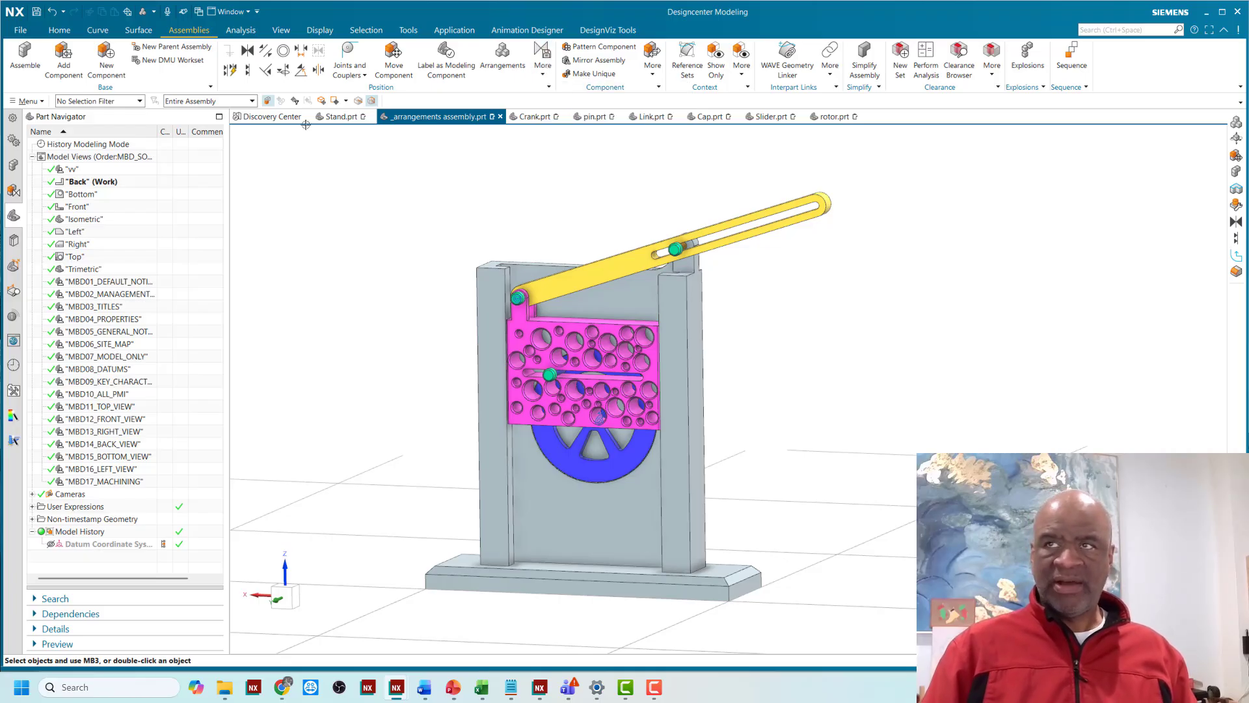
Step: Review the Move Component settings without moving any component
click(393, 59)
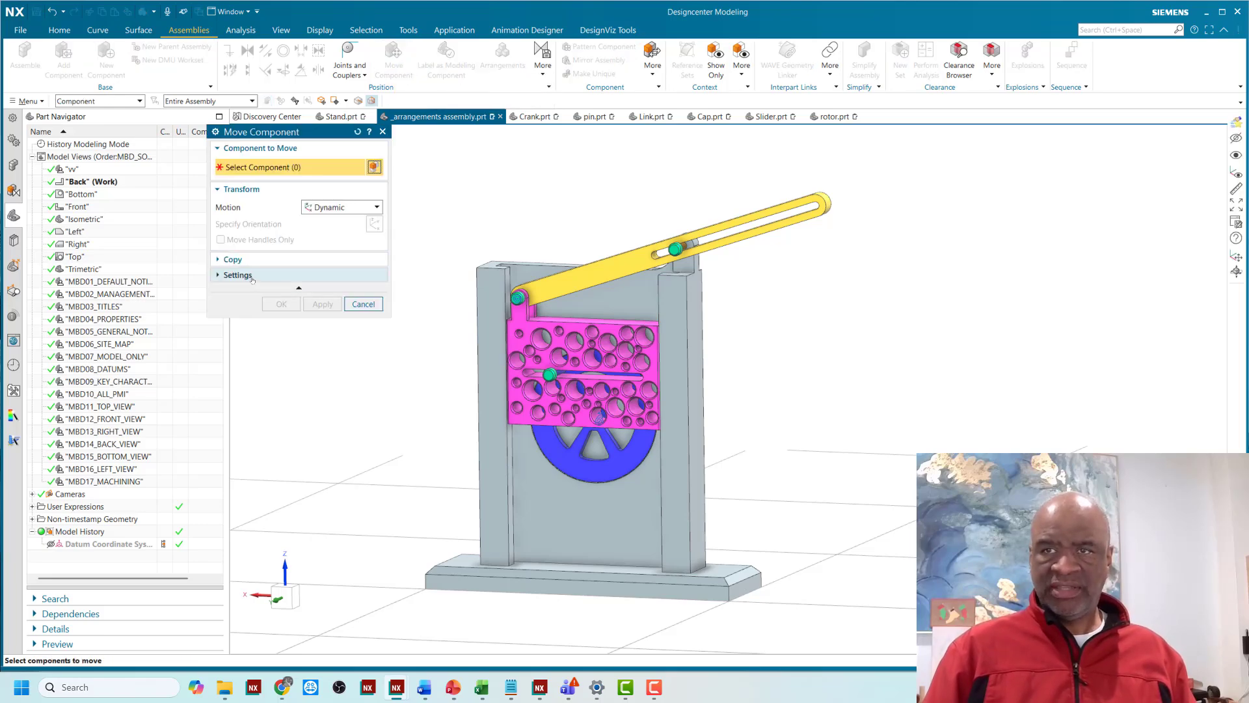
click(251, 275)
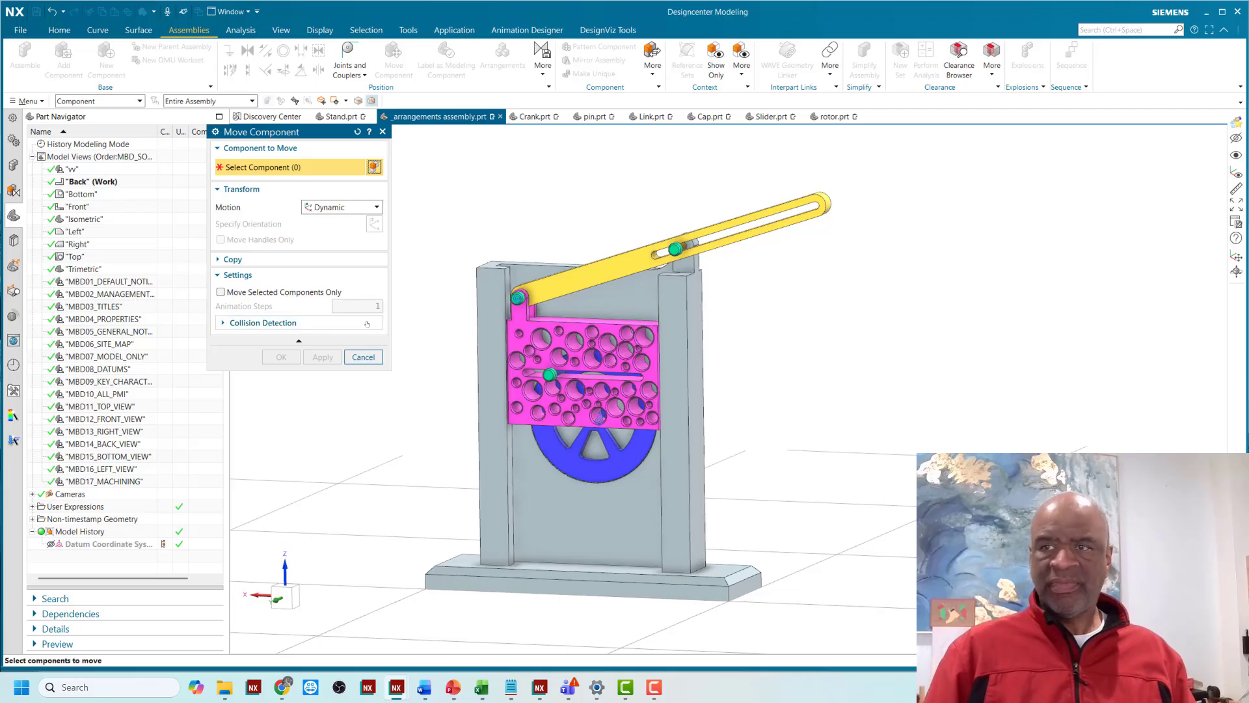
click(363, 357)
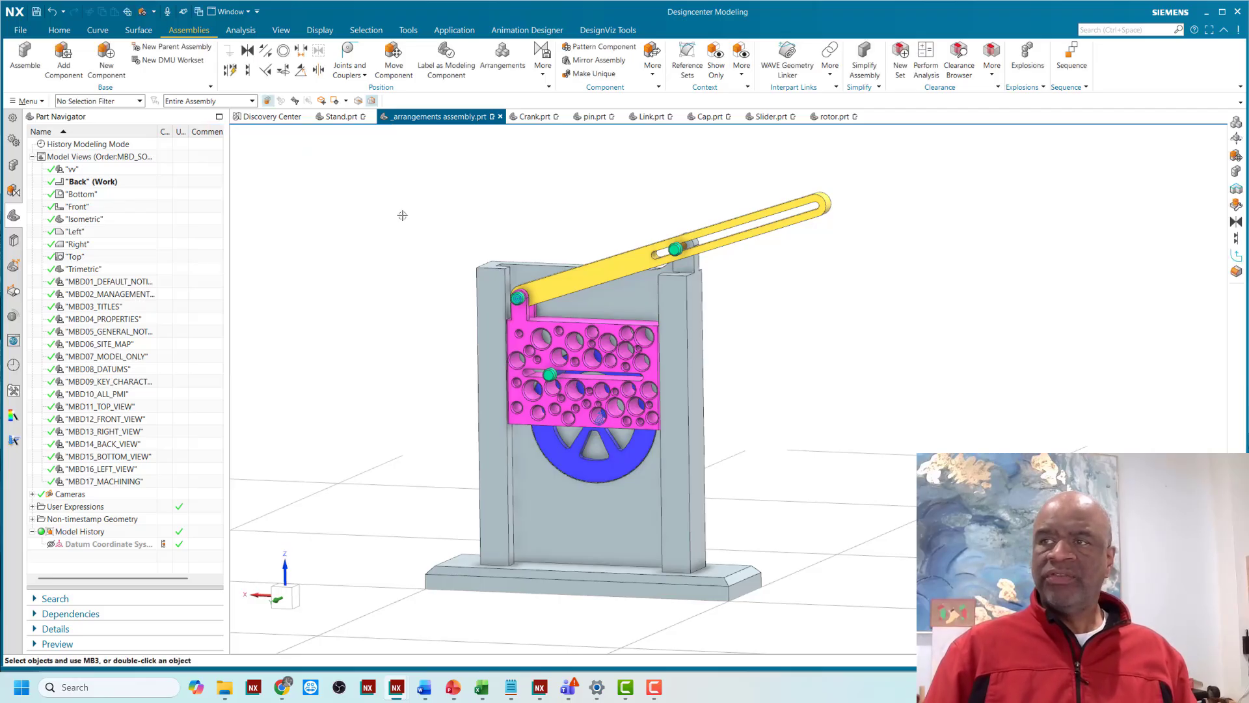
Step: Create two new assembly arrangements named "bottom crank" and "top crank"
click(503, 56)
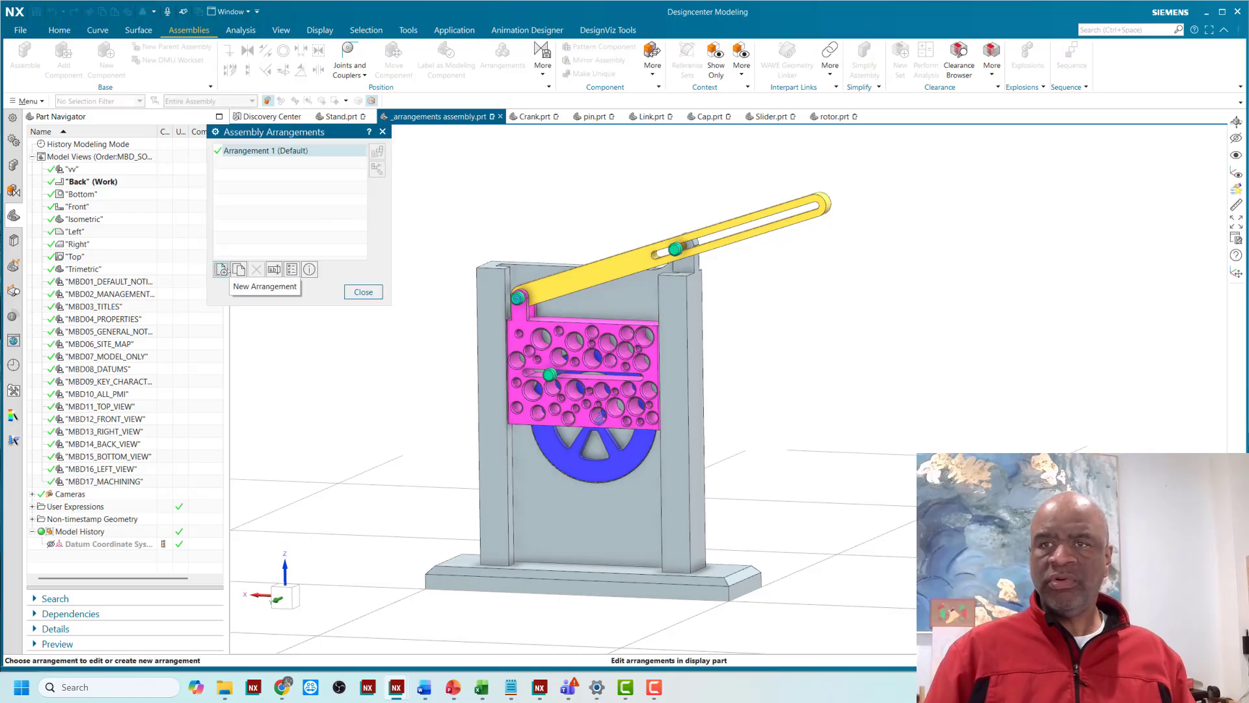
click(222, 270)
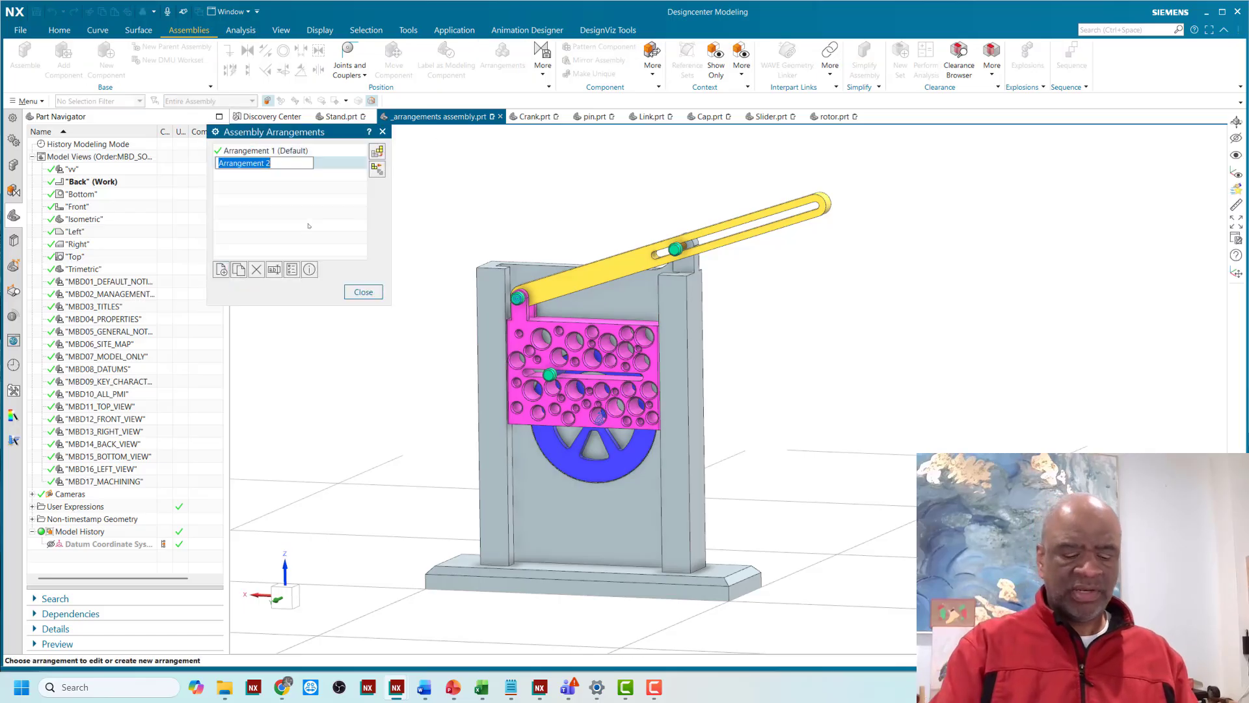
text(bottom crank)
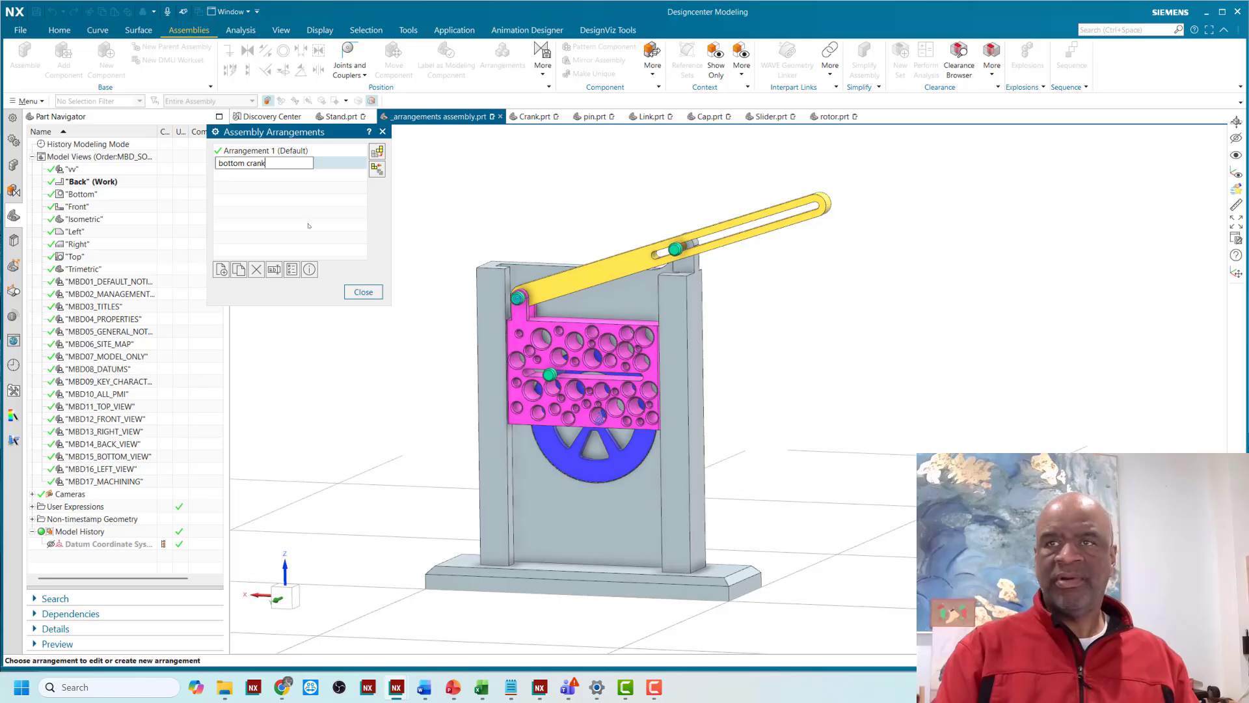
key(Return)
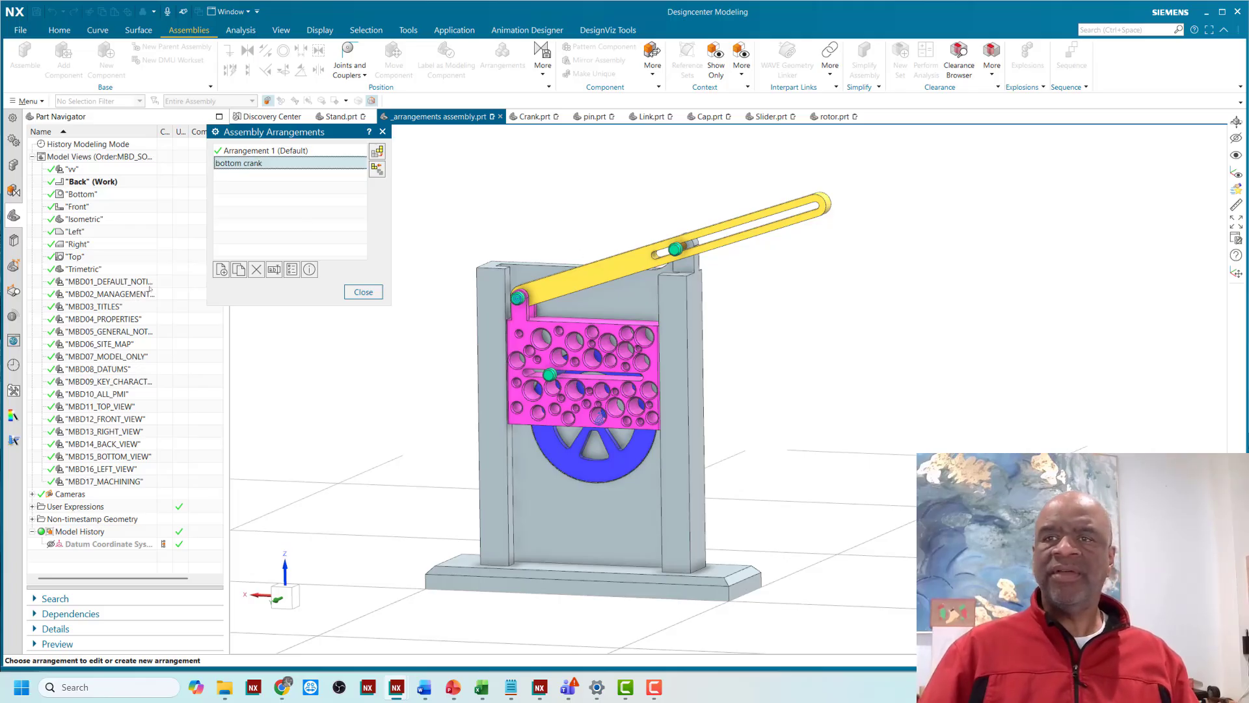
click(221, 270)
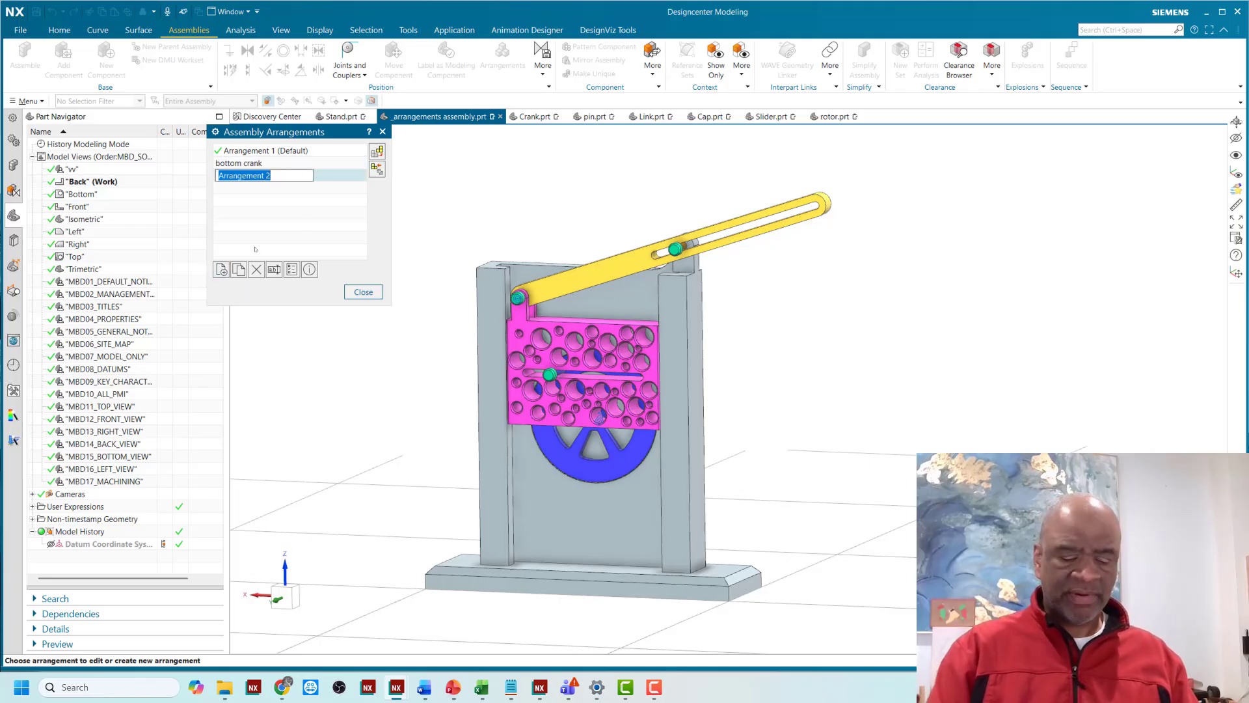
text(top cra)
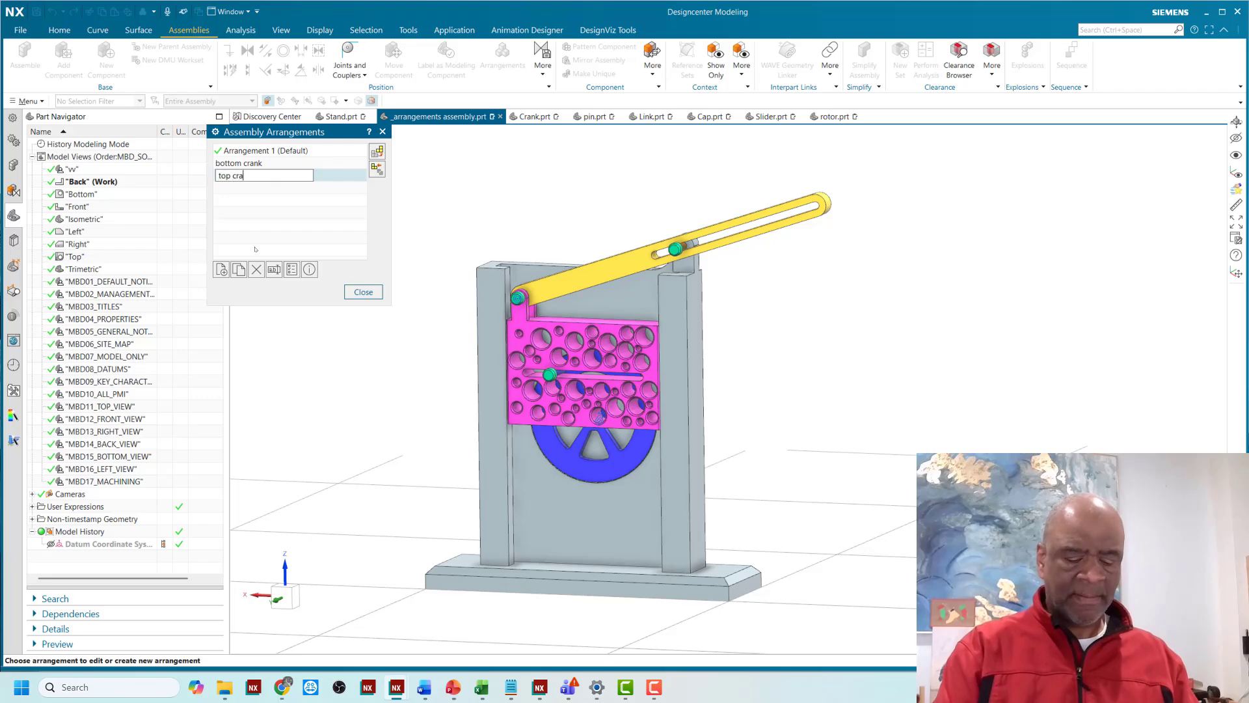
text(nk)
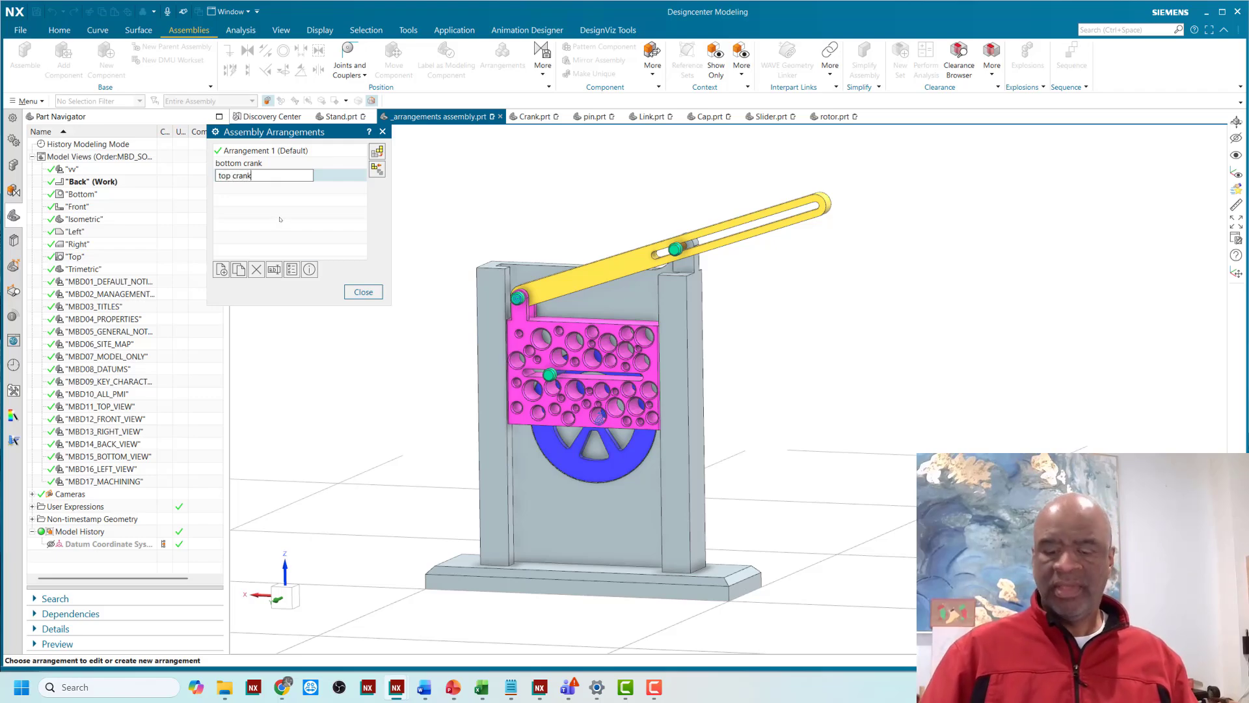
key(Return)
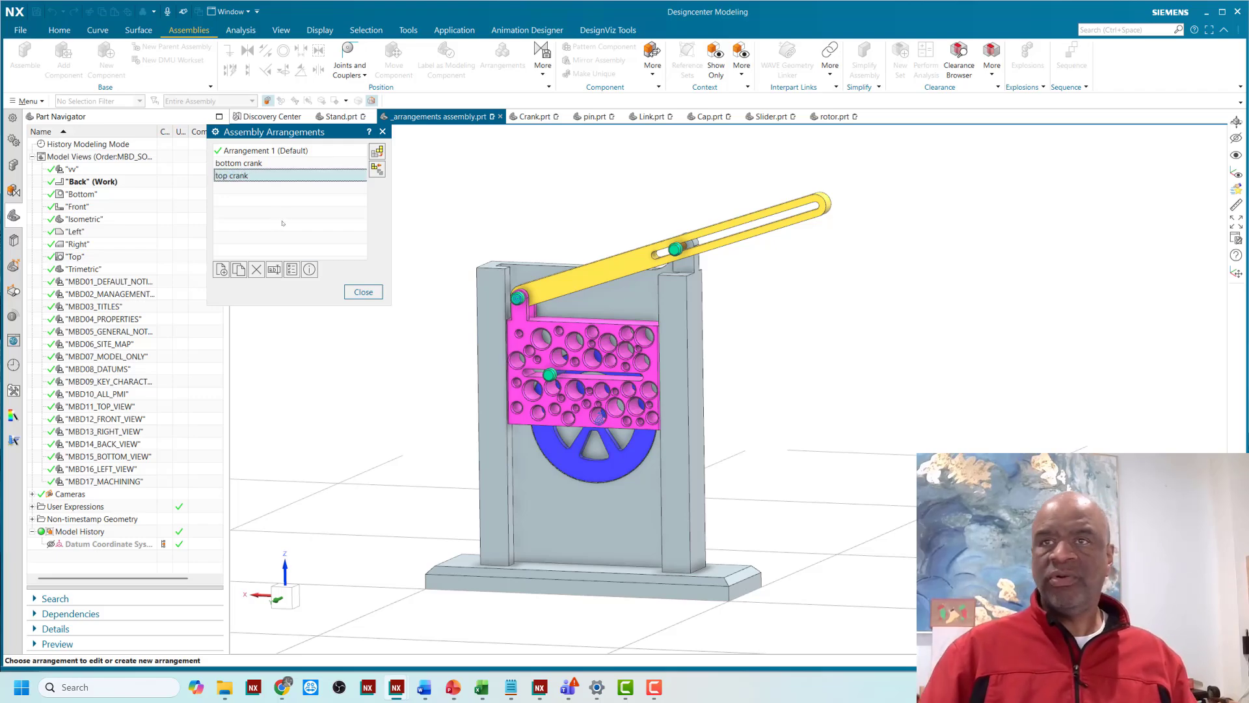
Step: Make the "bottom crank" arrangement active and set the arrangement target for the current work part to Active Arrangement
double_click(242, 163)
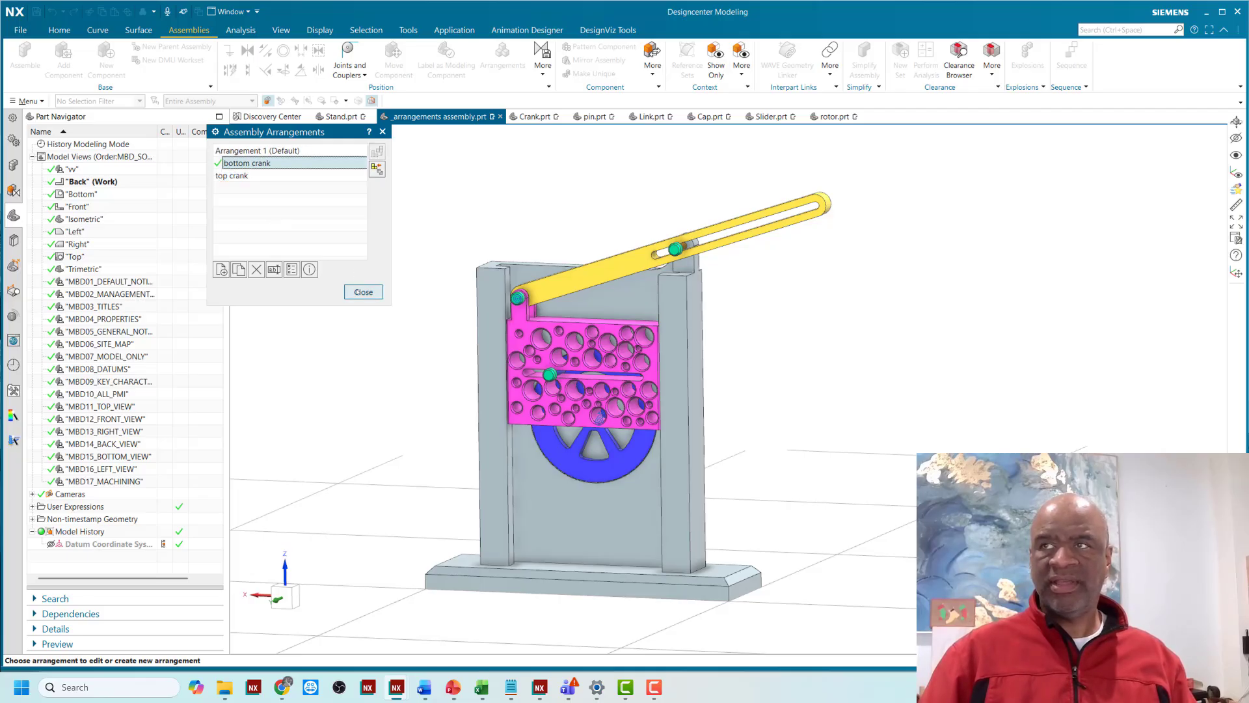
click(363, 291)
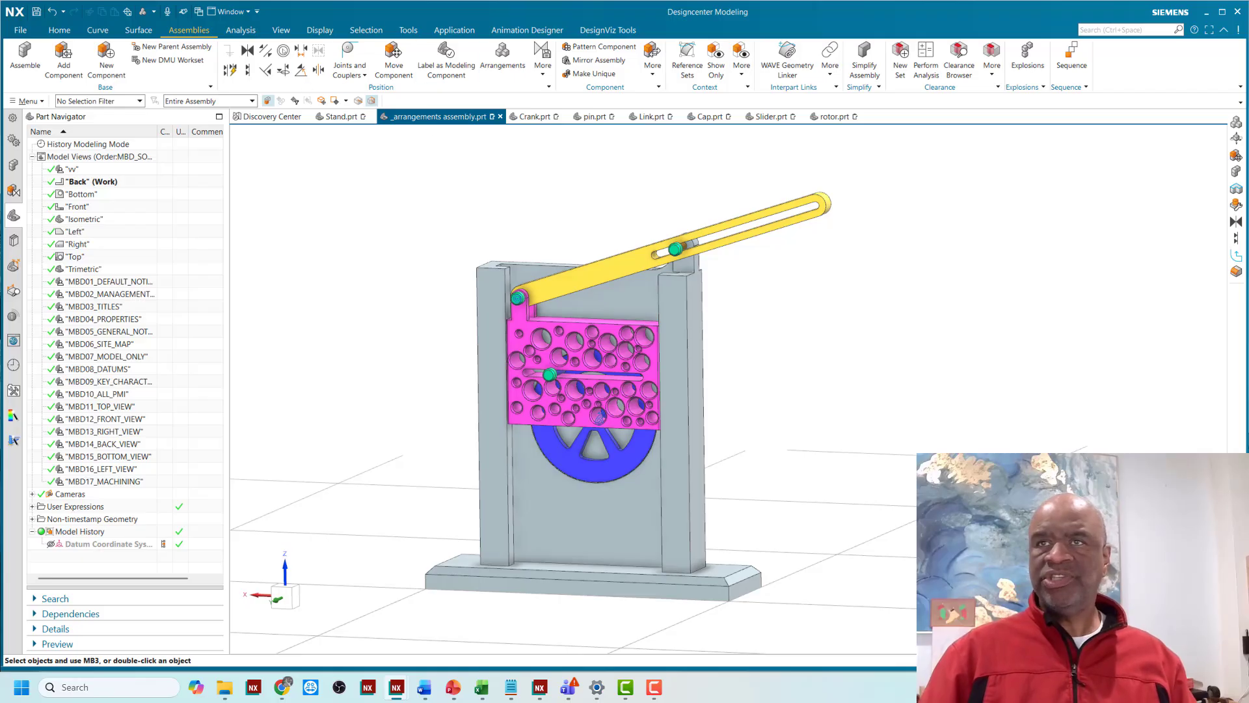
click(542, 59)
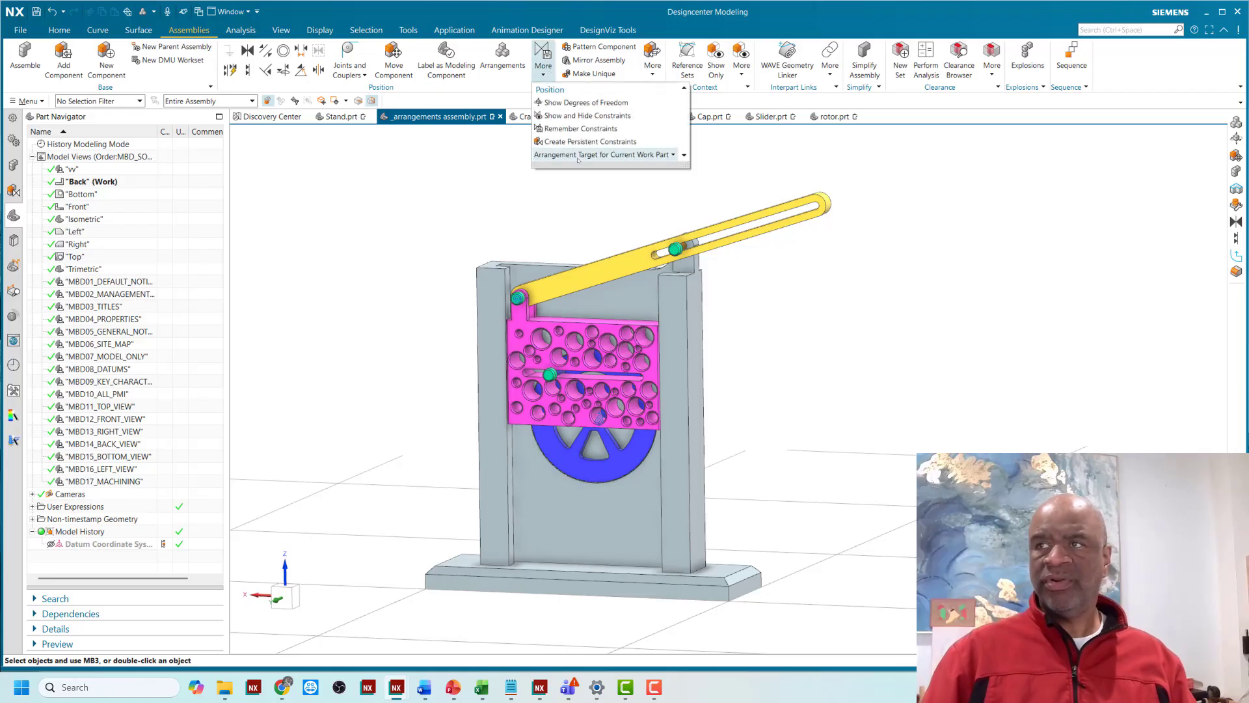
click(577, 157)
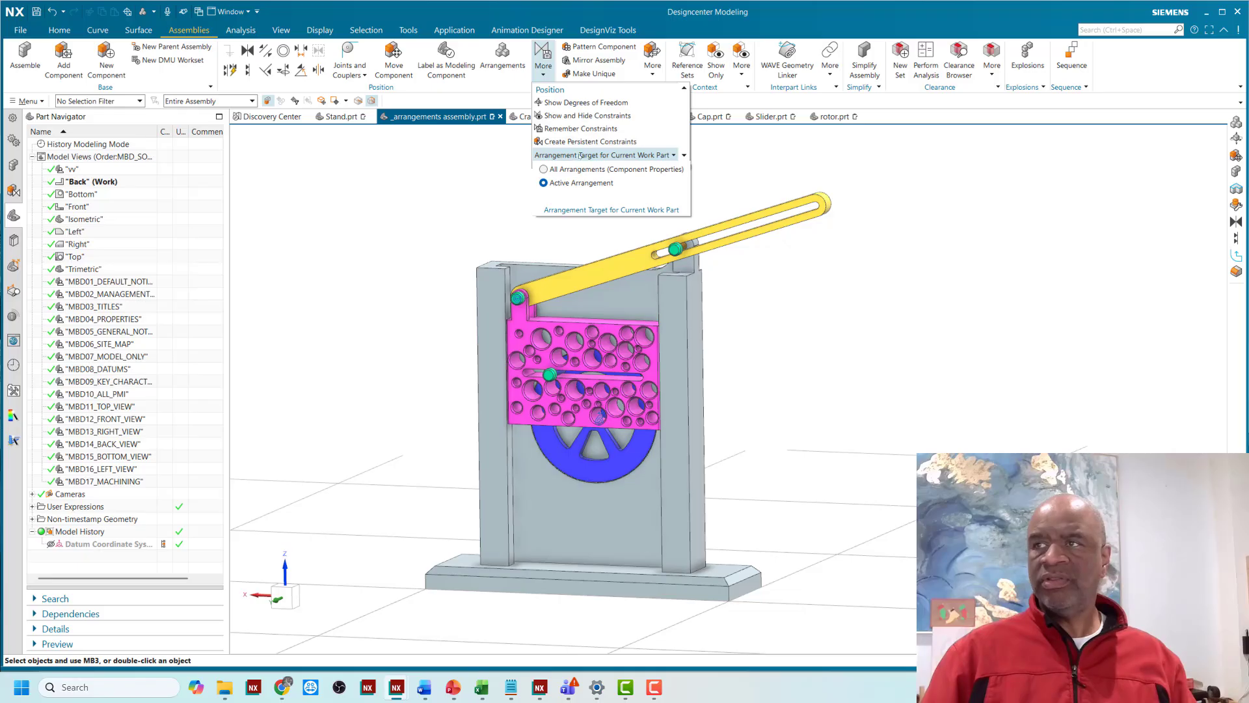
click(558, 183)
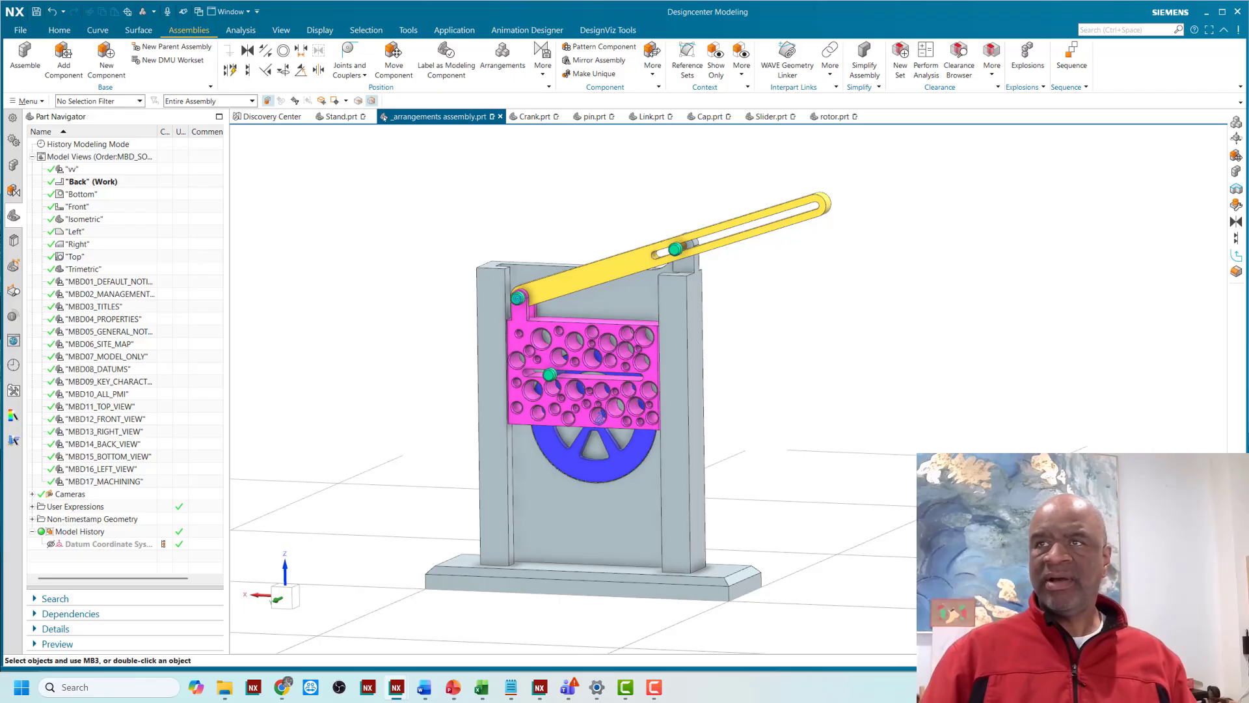
Step: Move the cap in the slider's slot down dynamically to place the crank near its lowest position in the active "bottom crank" arrangement
click(392, 55)
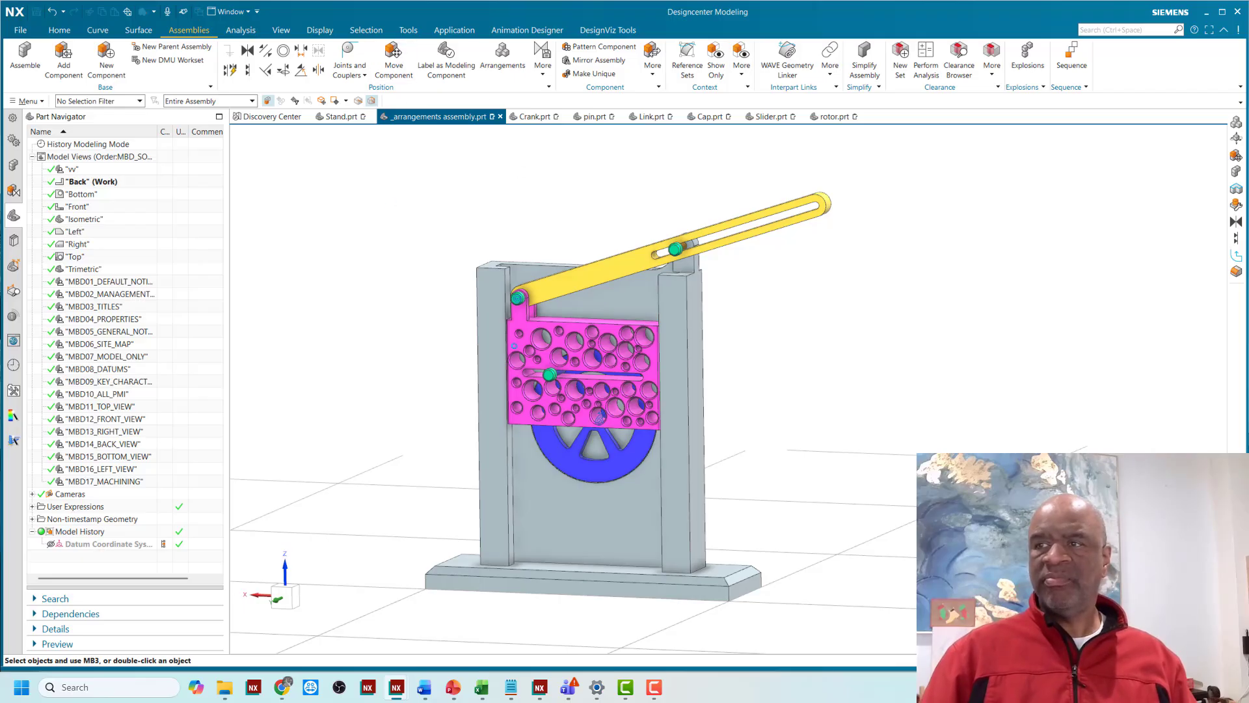
click(549, 374)
click(291, 225)
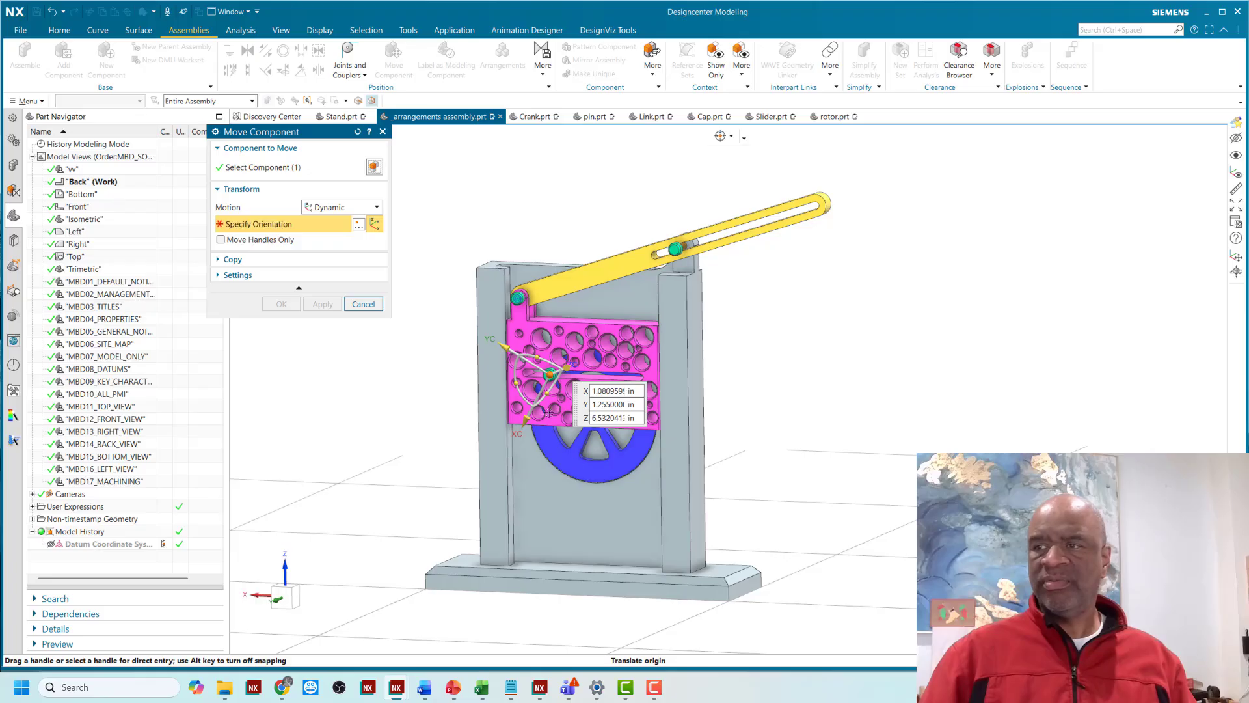
drag(550, 374, 587, 468)
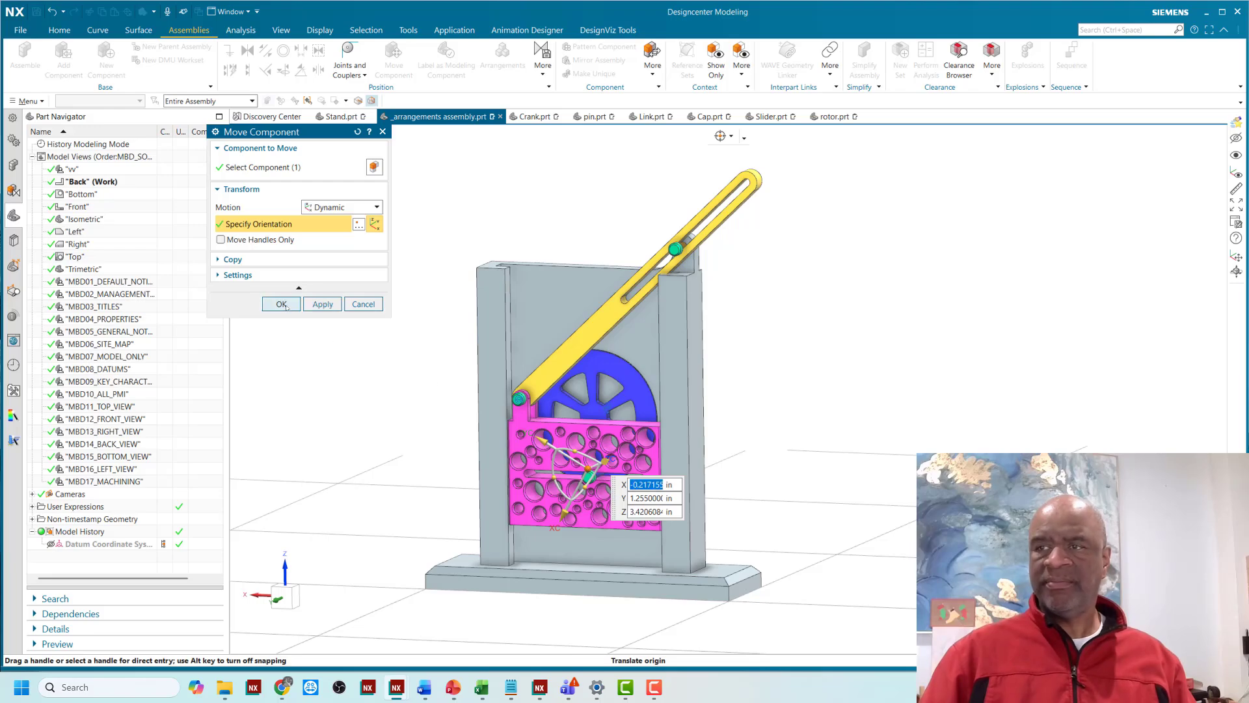
click(281, 304)
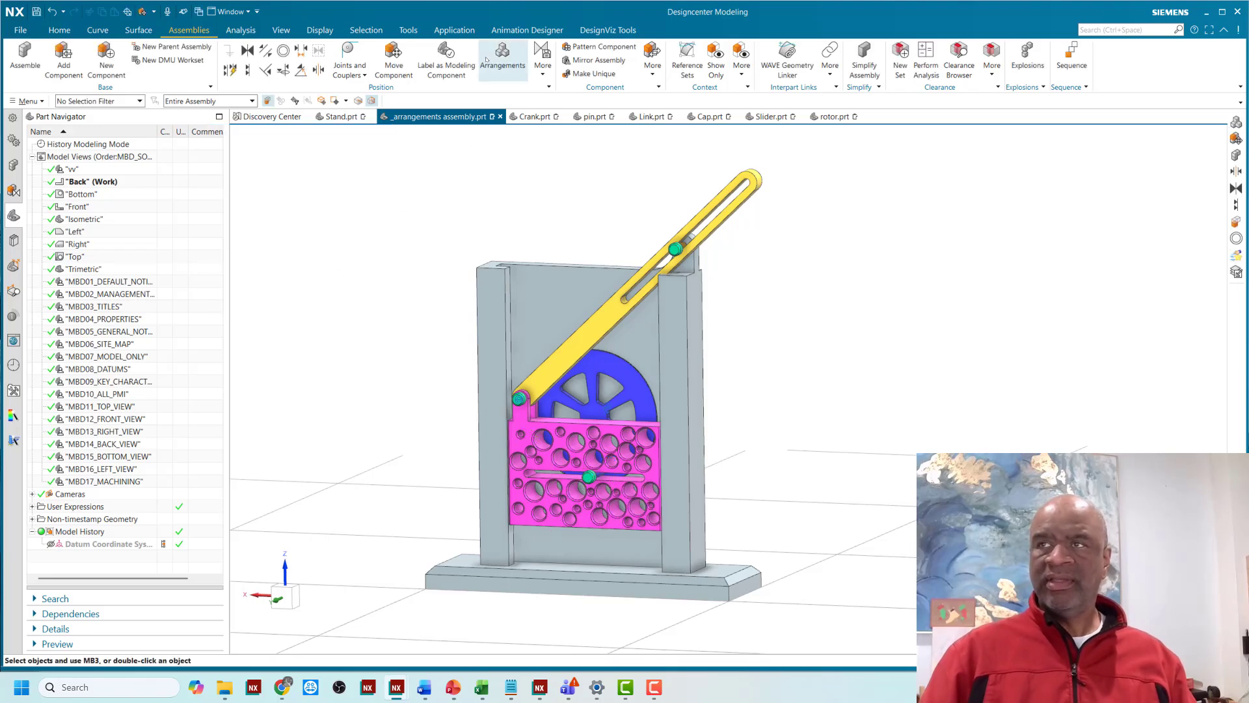
Step: Make the "top crank" arrangement active
click(487, 60)
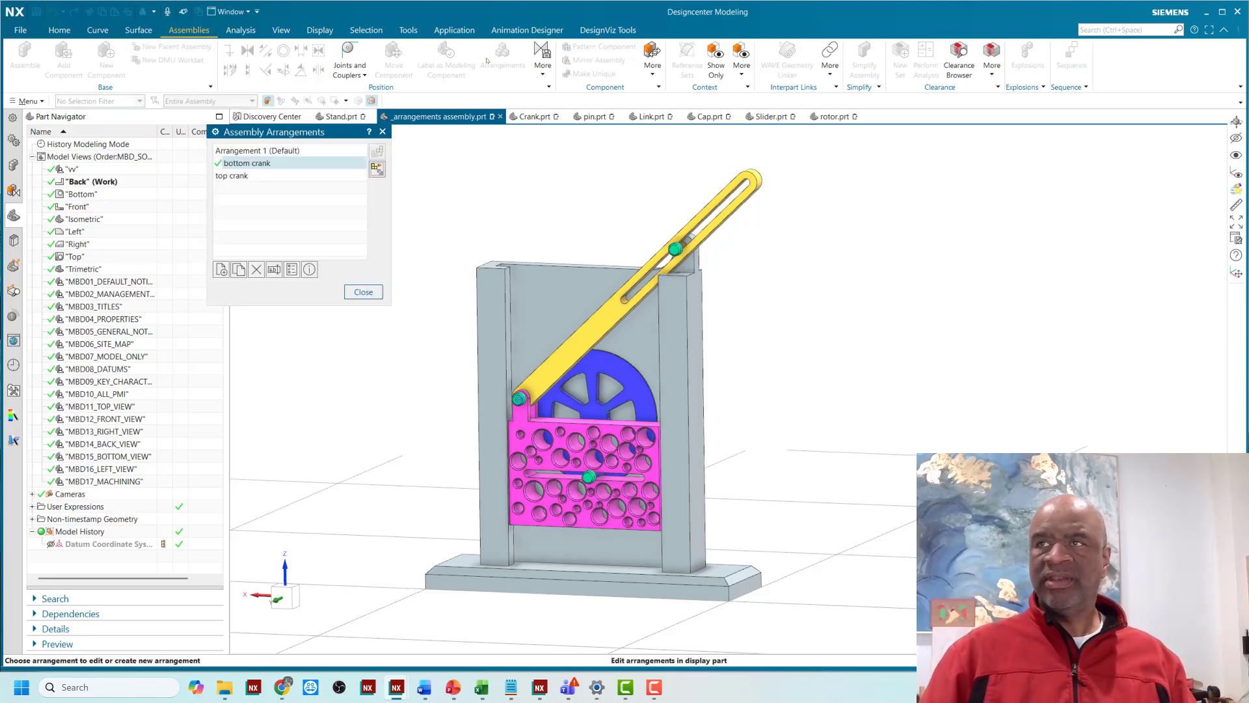
double_click(241, 175)
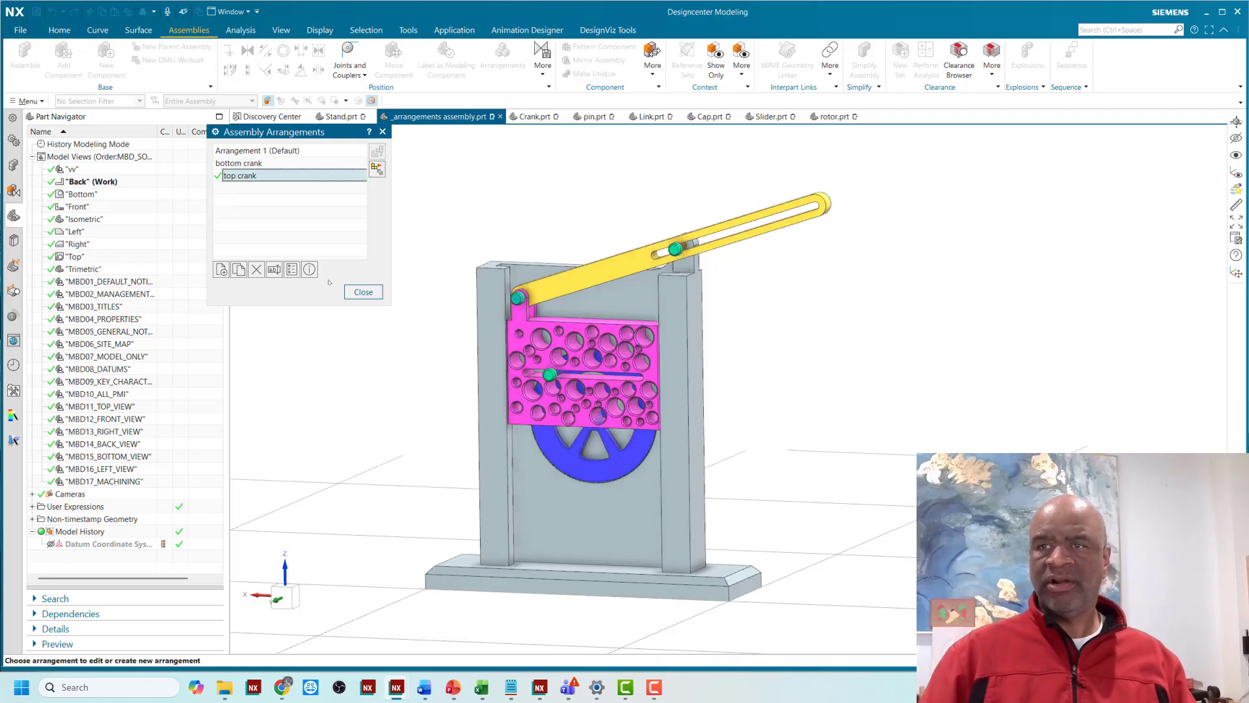
click(362, 292)
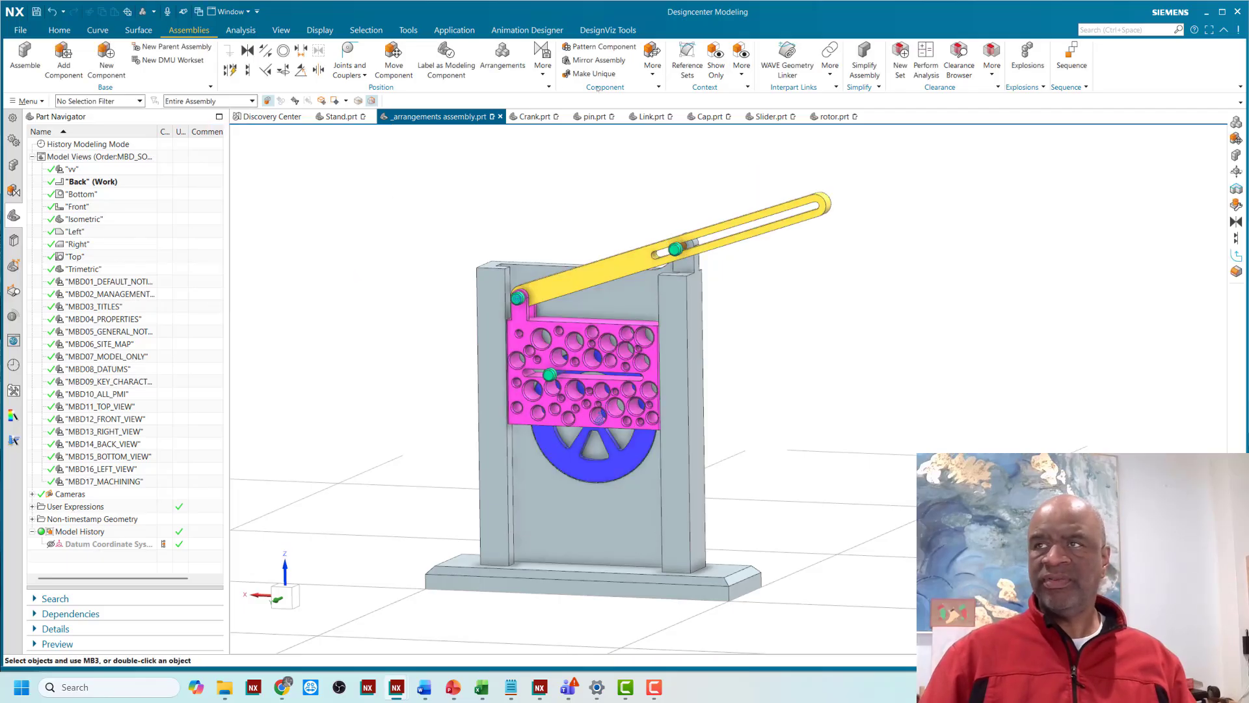
Step: Move the cap in the slider's slot up dynamically to place the crank near its highest position
click(393, 57)
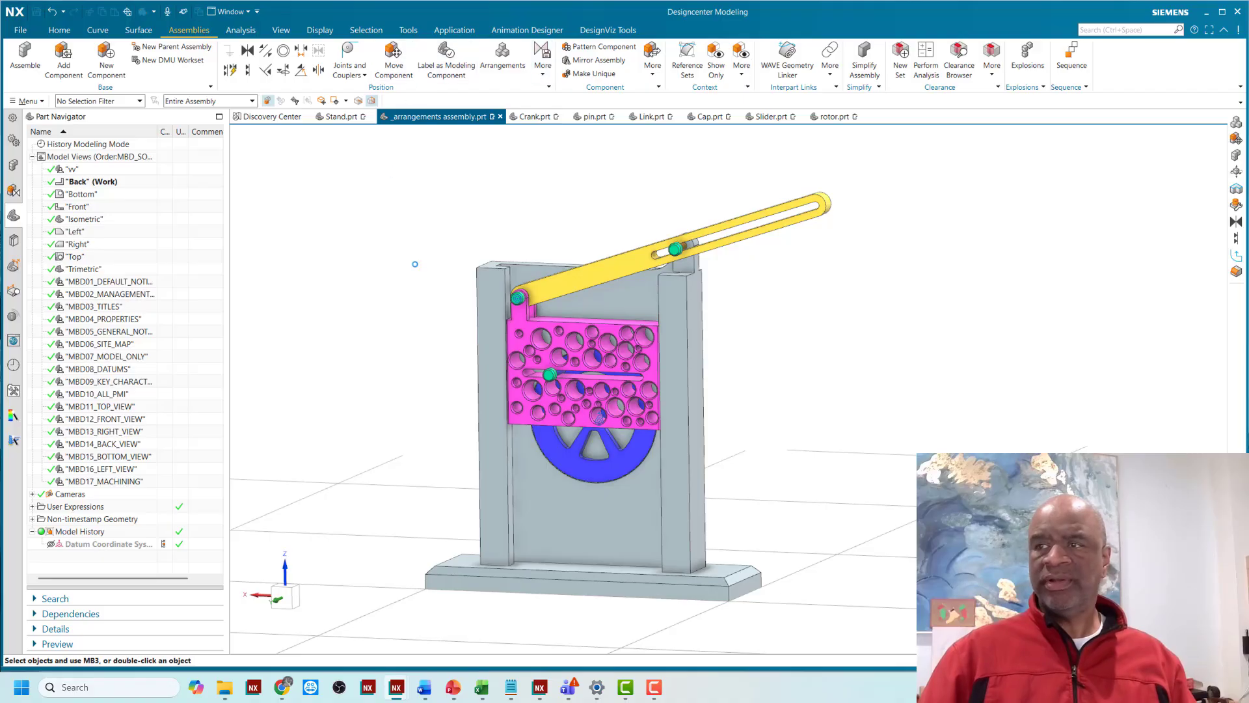
click(545, 374)
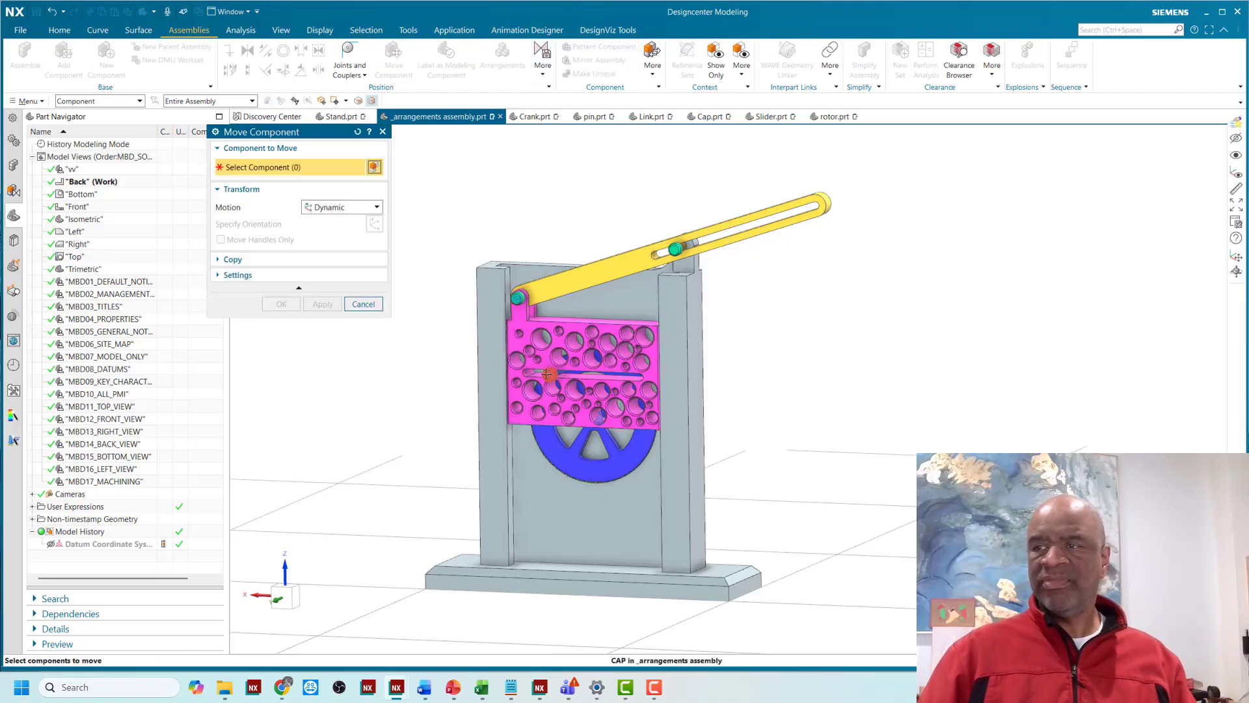
click(253, 224)
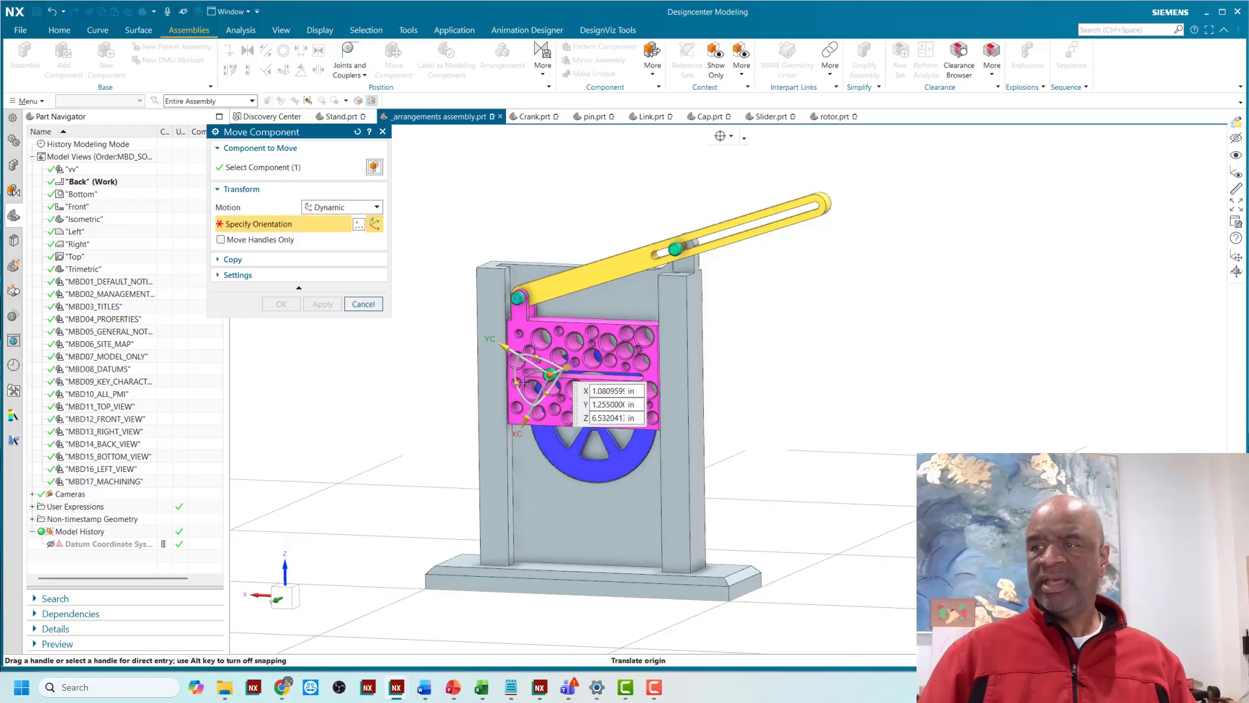
drag(550, 374, 581, 338)
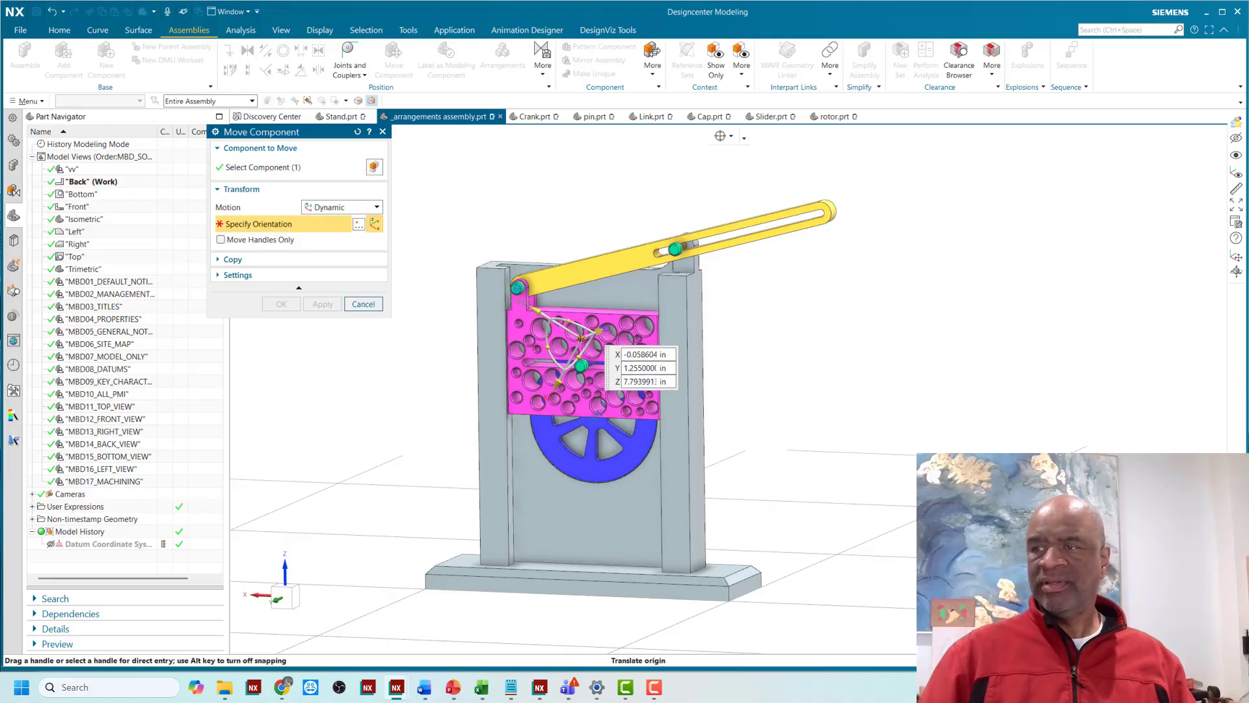
click(281, 304)
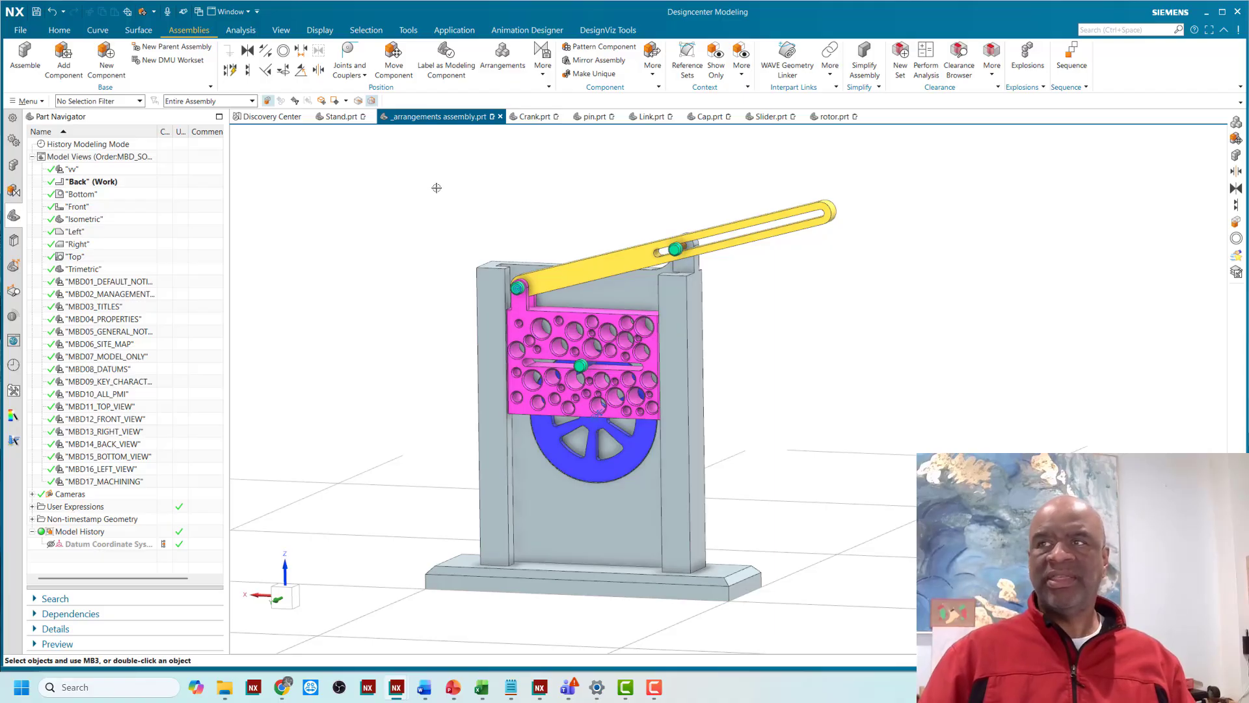
Step: Check which arrangement target is set for the current work part
click(542, 72)
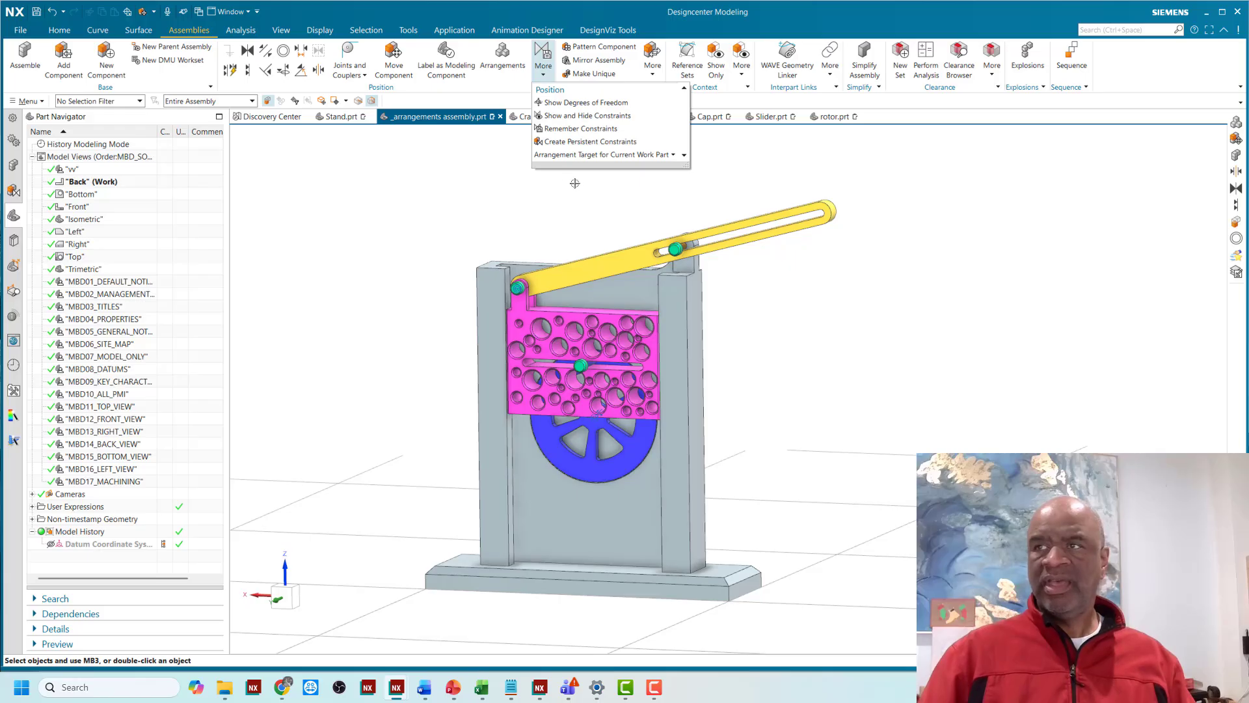
mouse_move(588, 157)
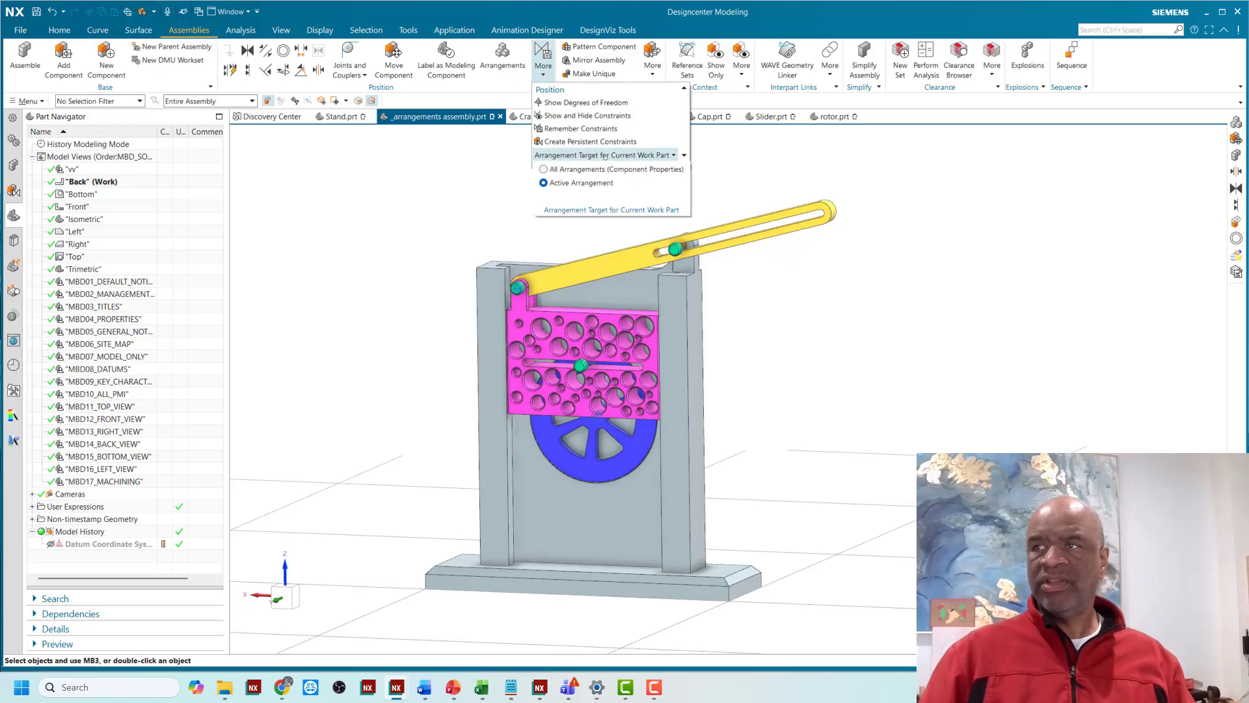
click(448, 180)
Step: Switch among the "bottom crank", "top crank" and Arrangement 1 arrangements to compare their positions, finishing with Arrangement 1 active
click(513, 75)
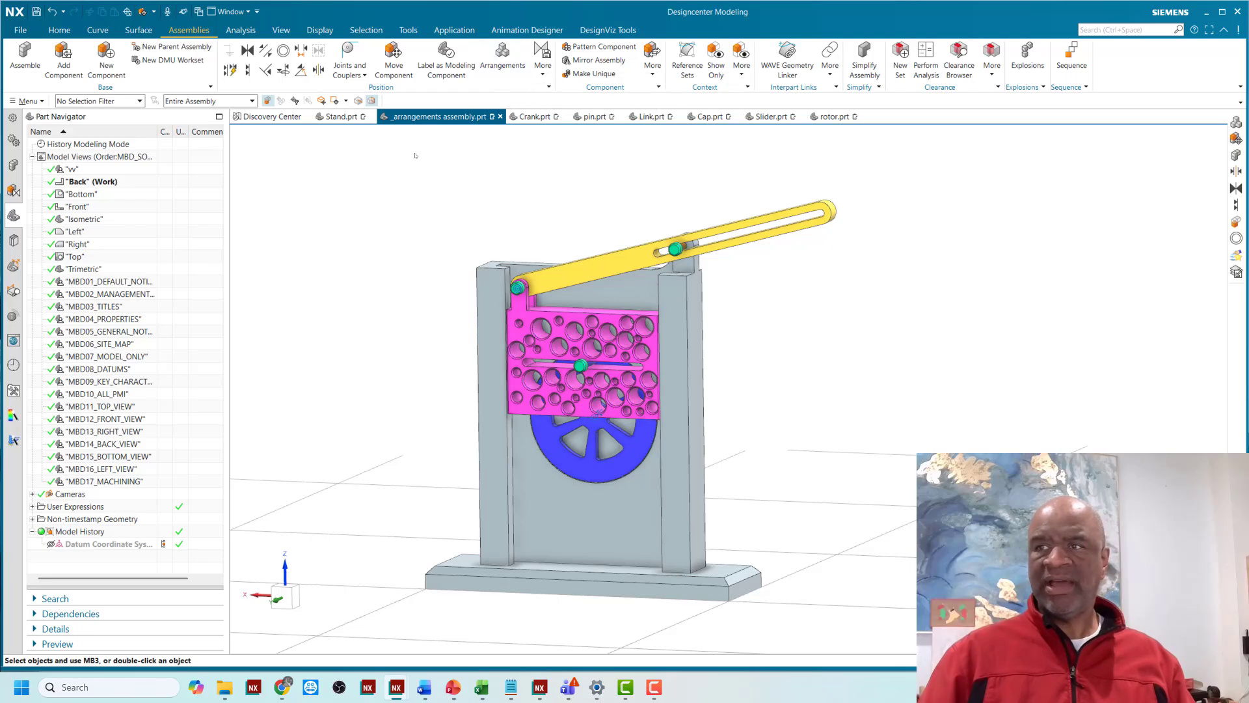
double_click(247, 163)
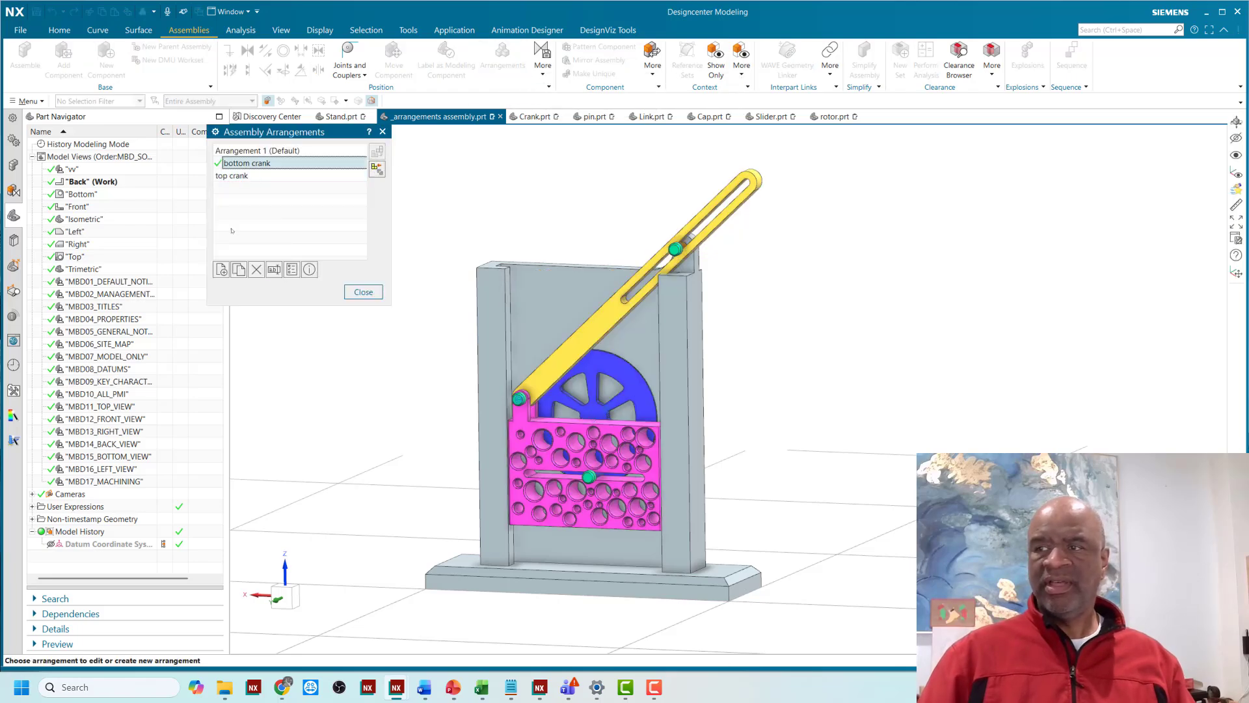
double_click(253, 151)
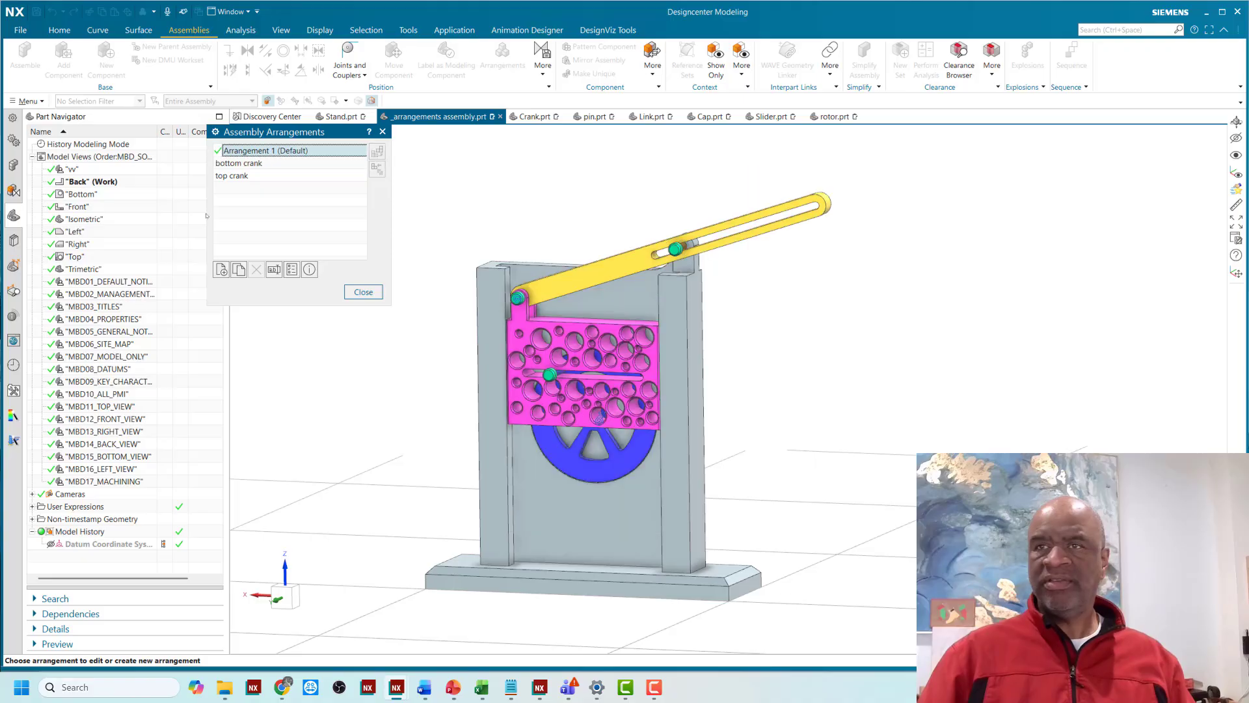
click(240, 176)
click(241, 177)
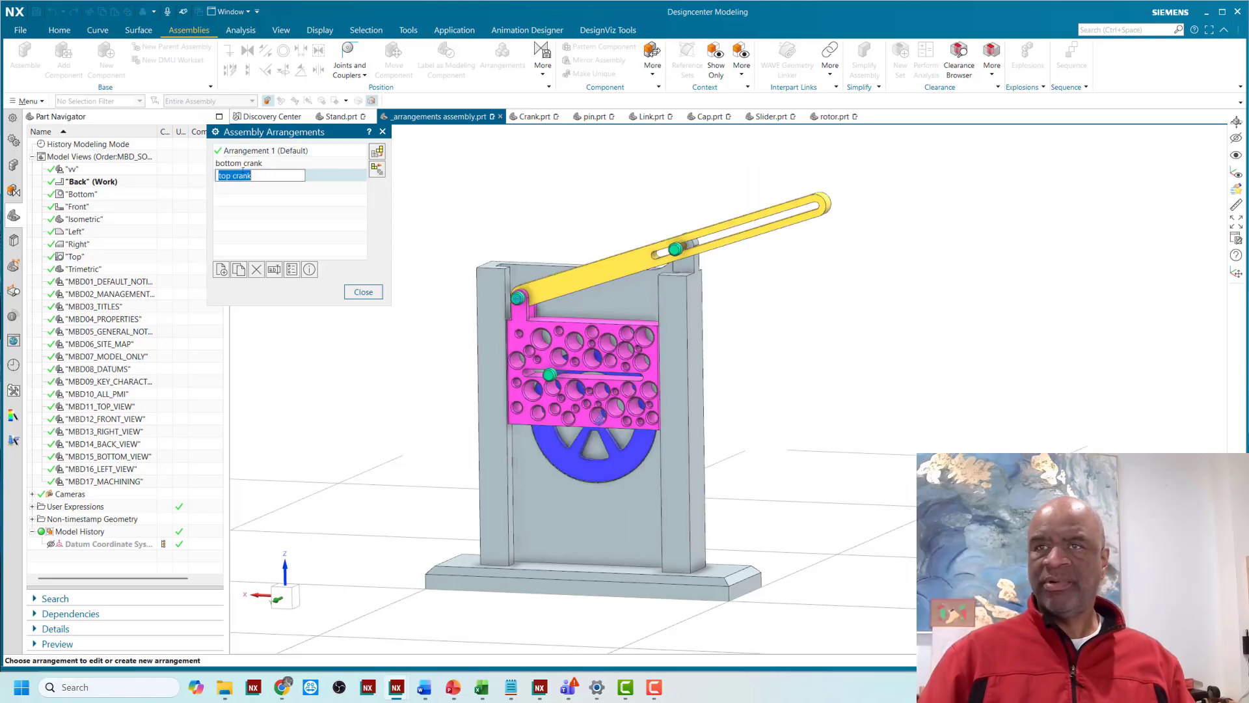
double_click(245, 163)
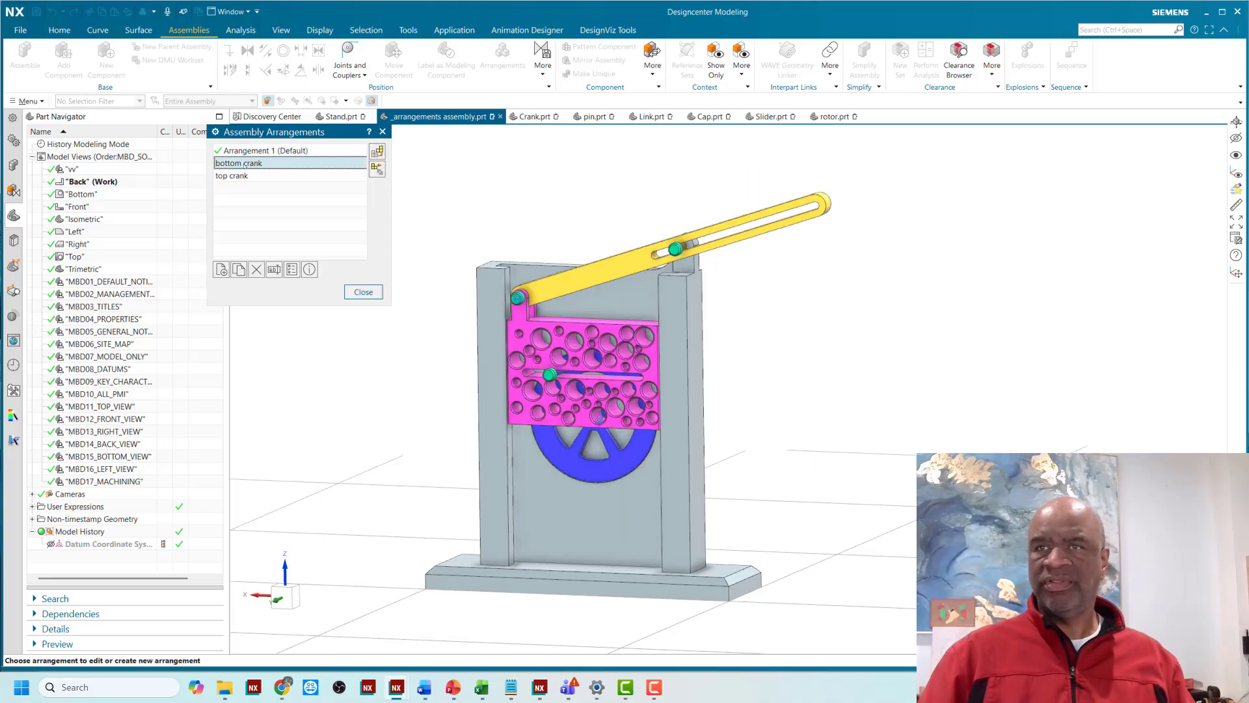
double_click(231, 176)
double_click(260, 151)
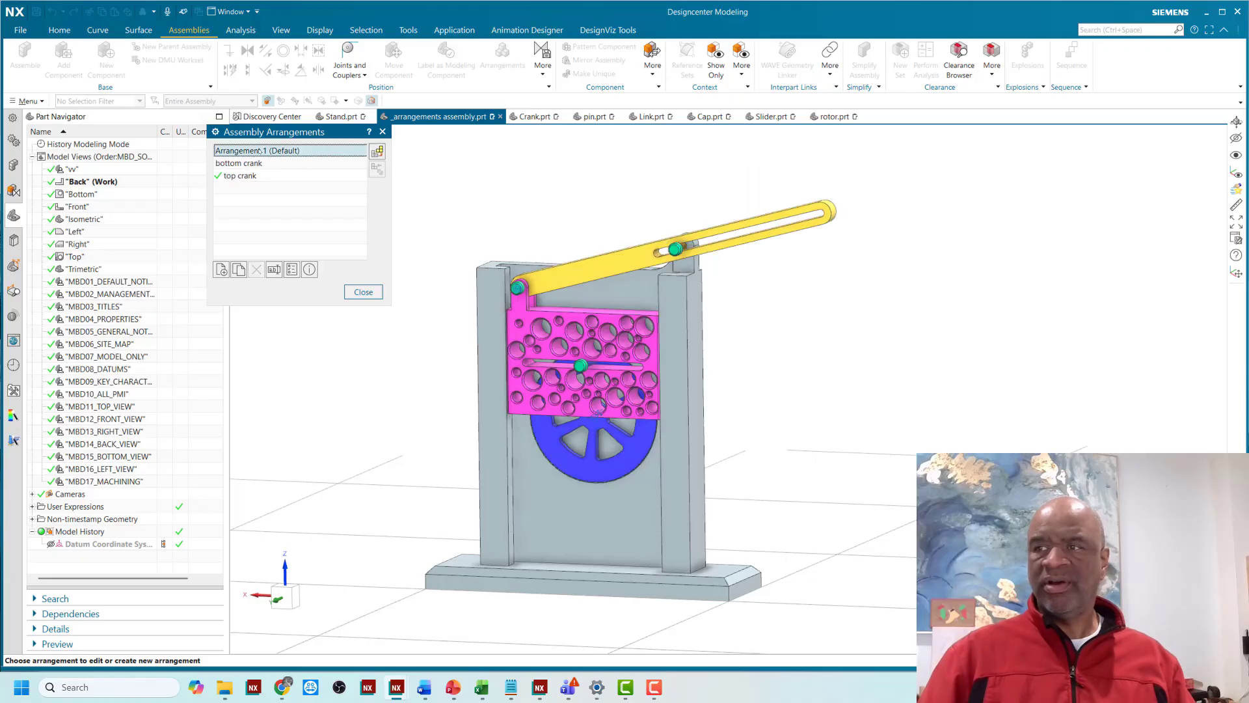
click(363, 292)
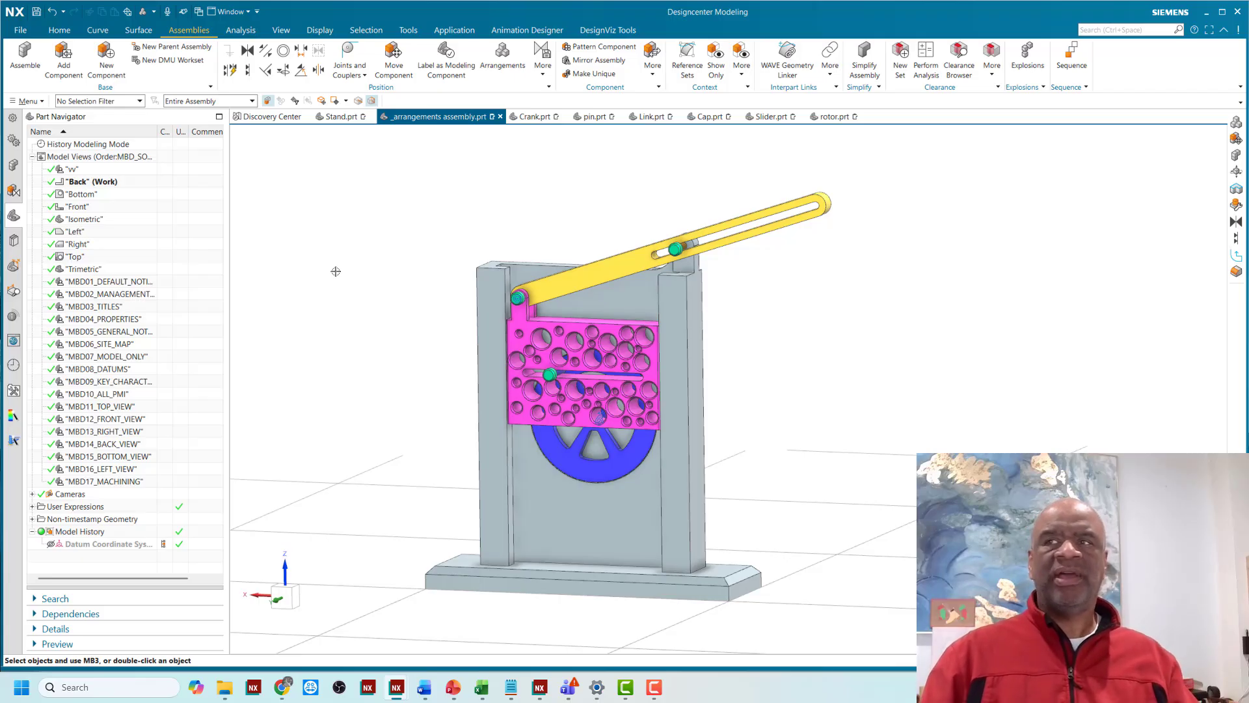
Step: Create a new assembly arrangement named "no slider" and make it active
click(488, 64)
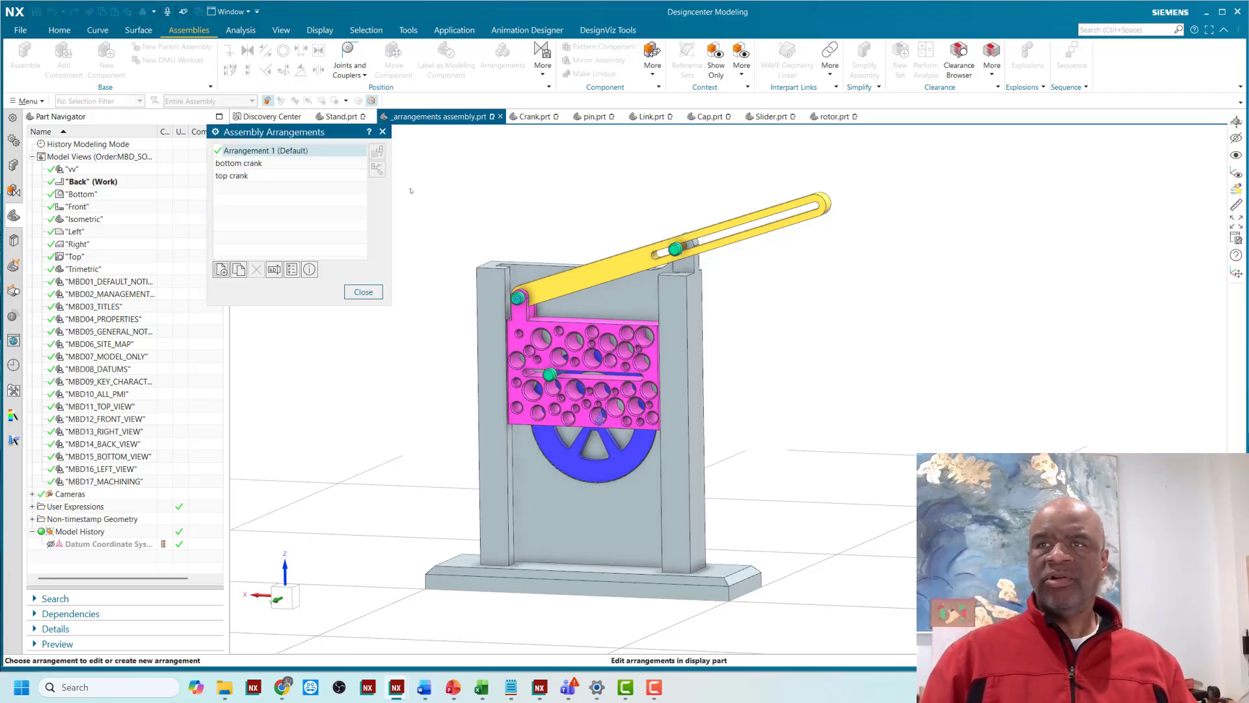
click(221, 269)
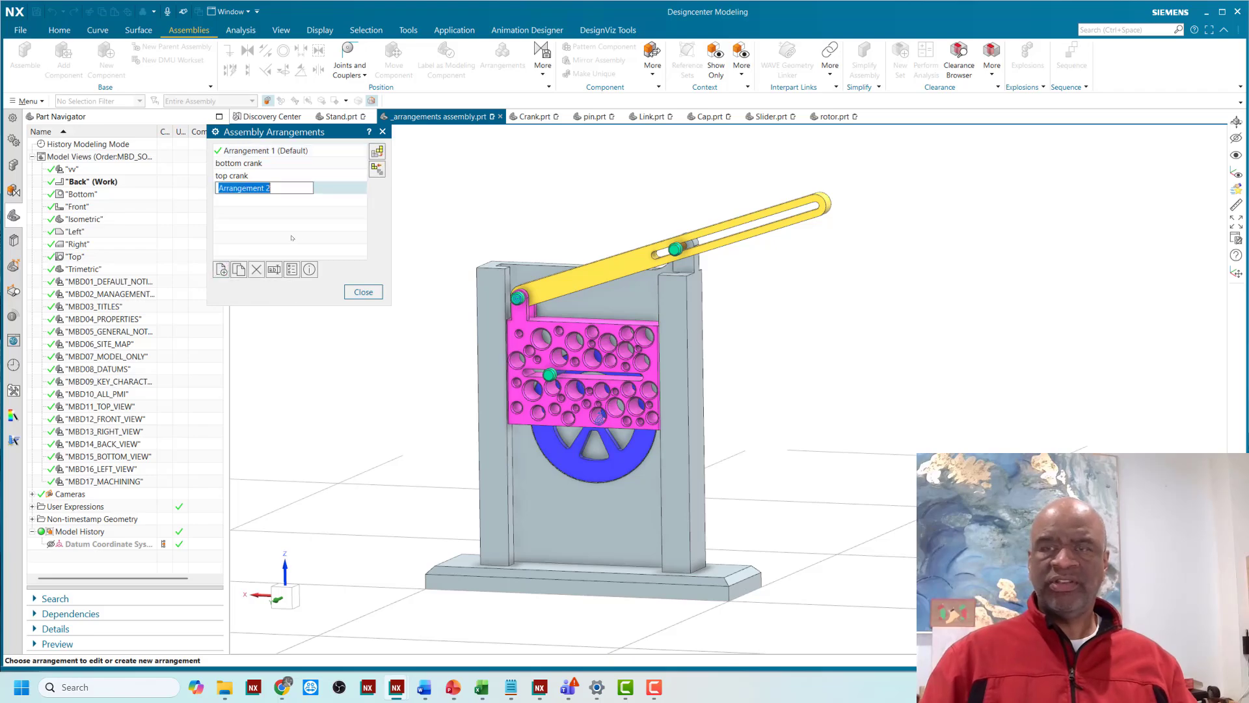
text(no sl)
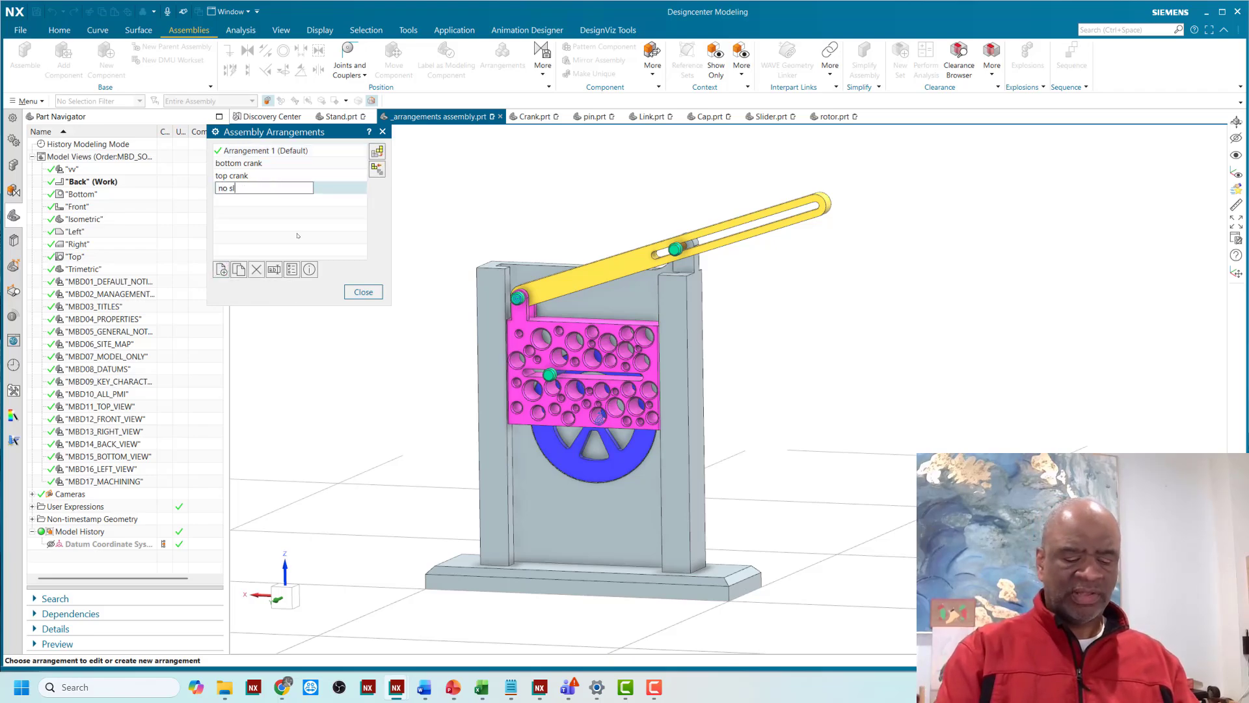
text(ider)
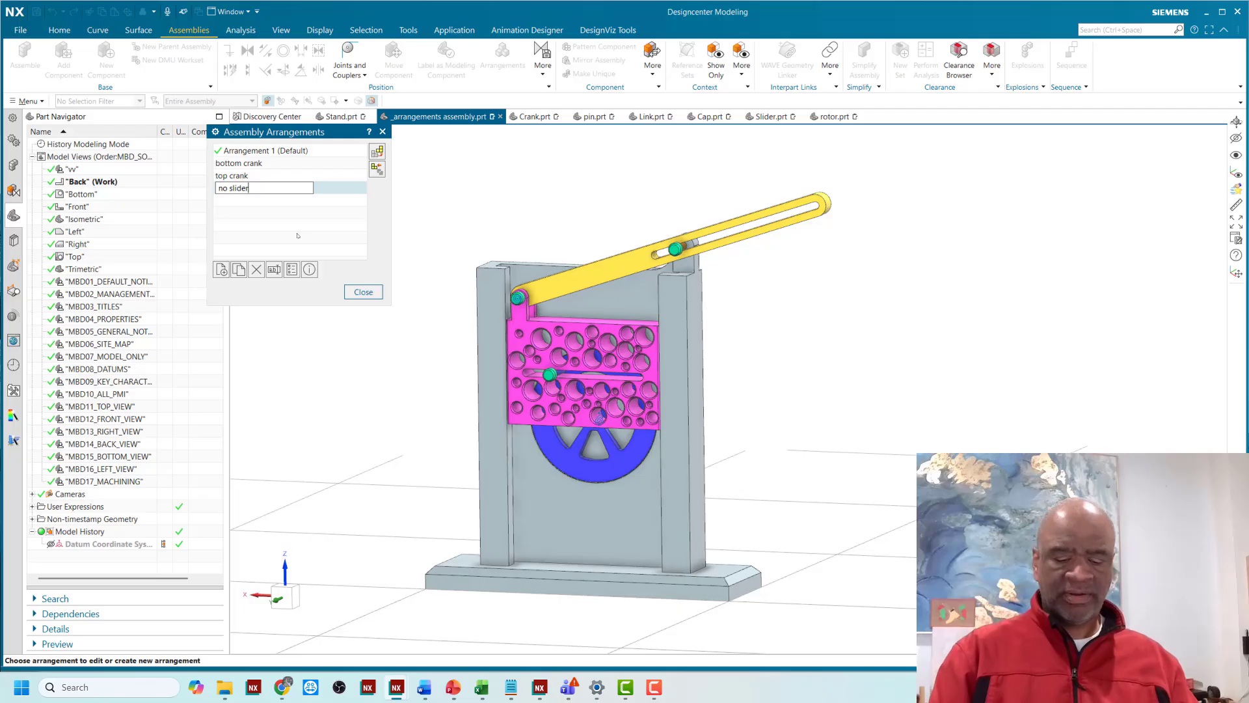
key(Return)
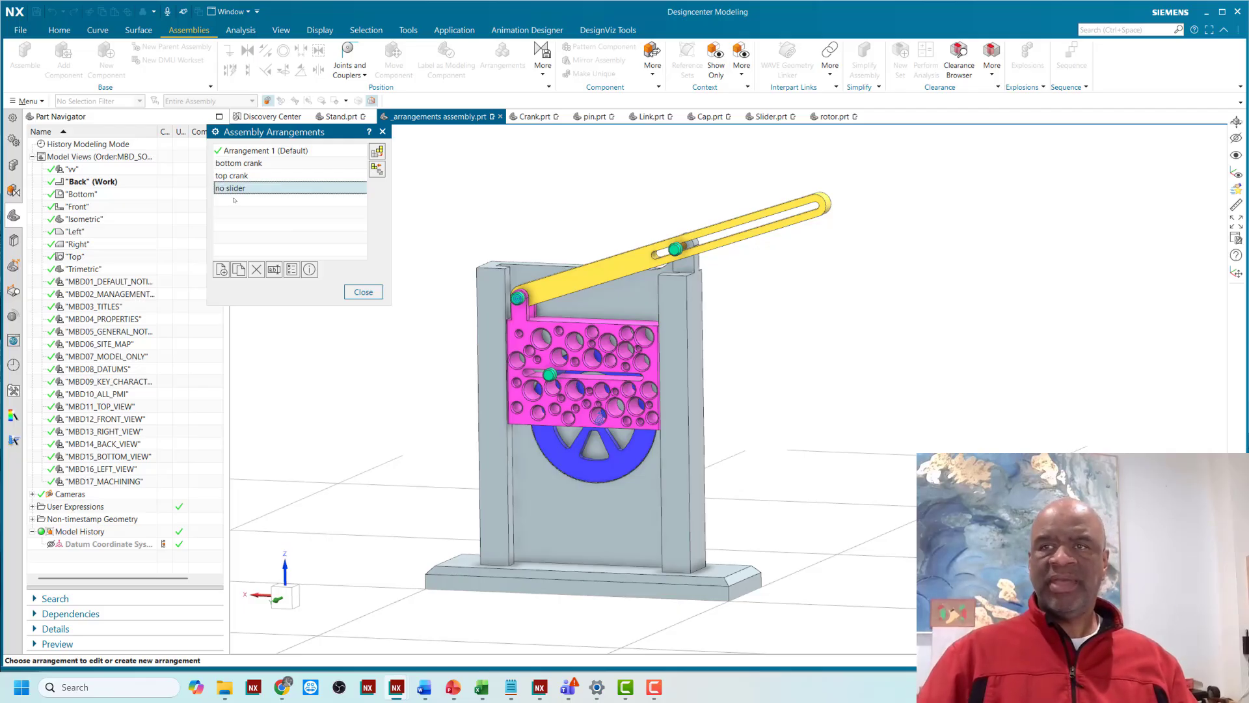
double_click(248, 187)
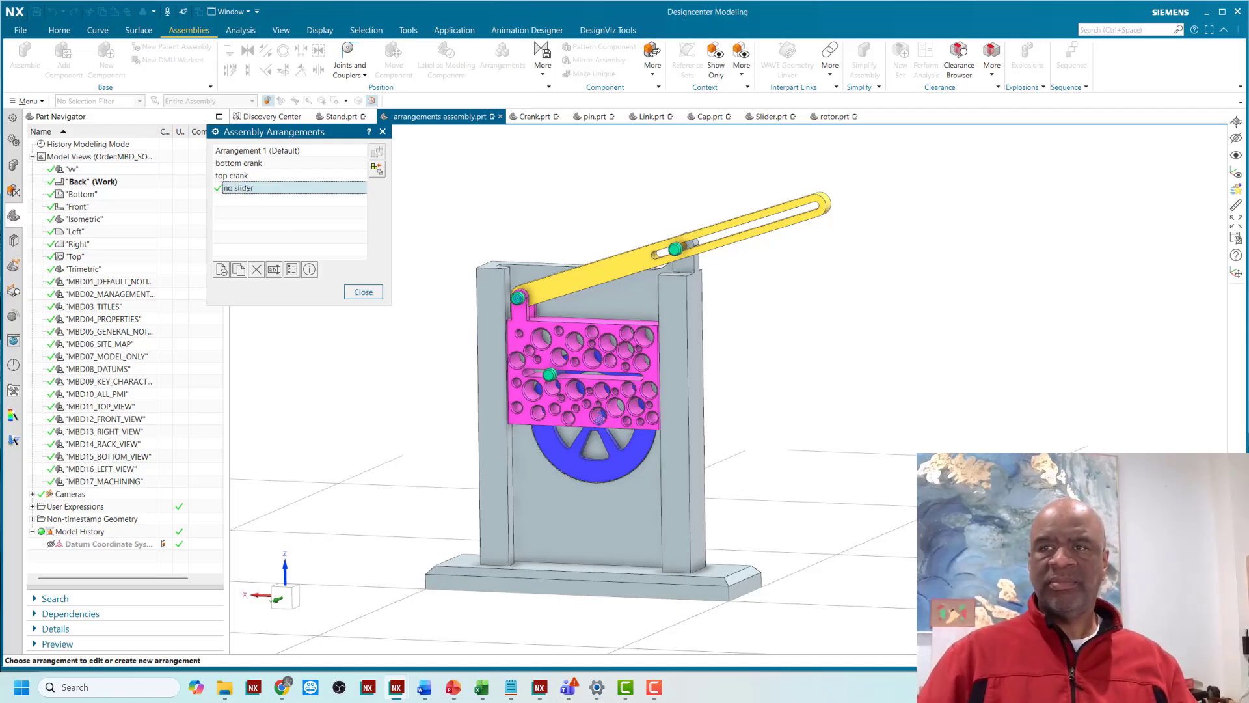
click(369, 289)
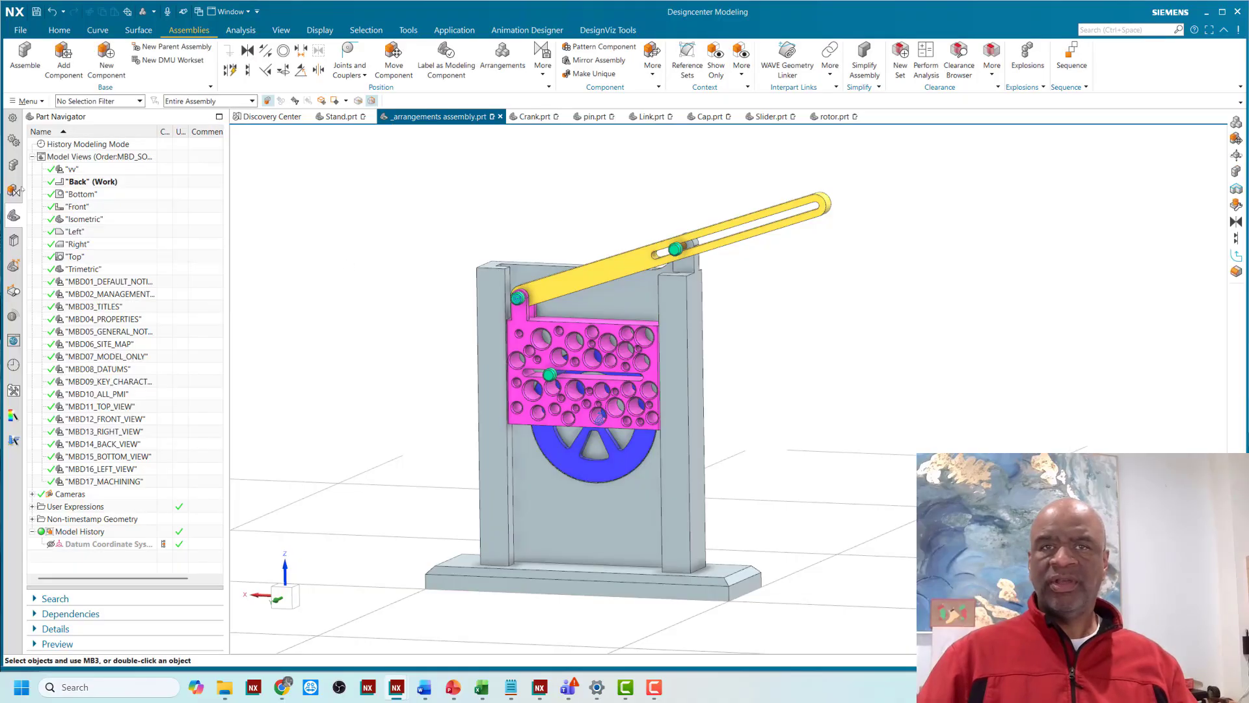
Step: Set the Slider component's suppression state to Always Suppressed in the "no slider" arrangement
click(13, 165)
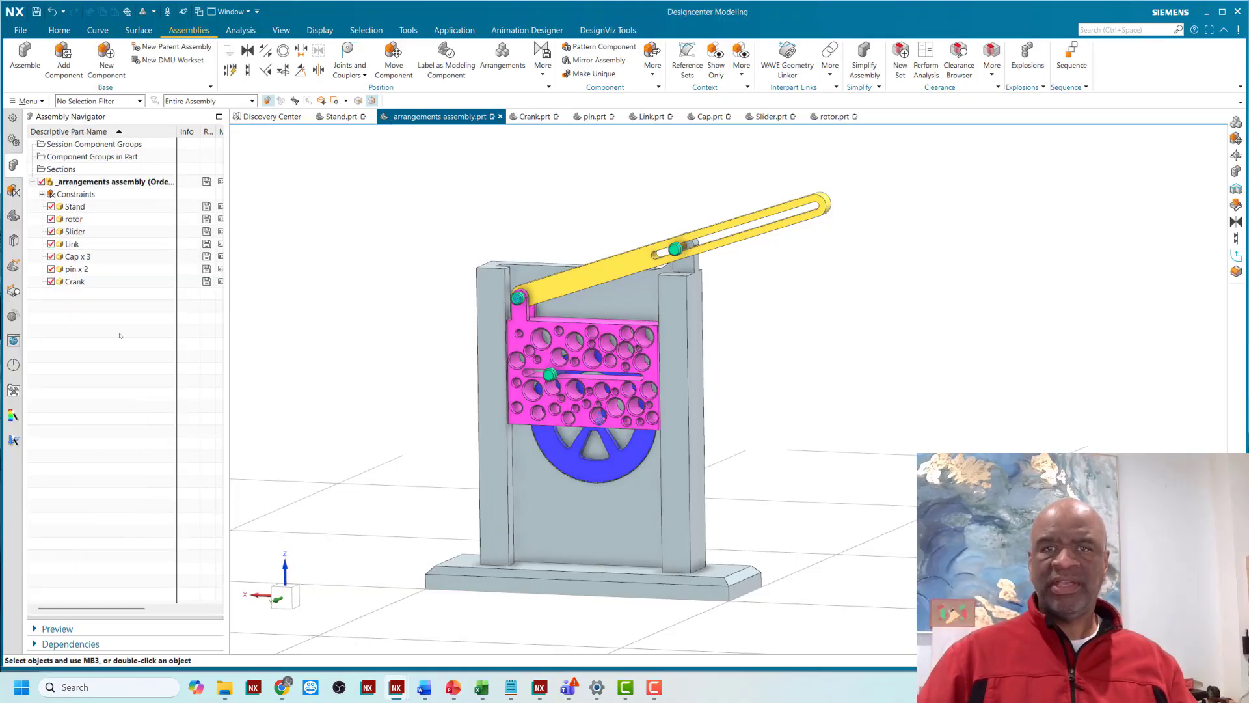
click(75, 232)
right_click(74, 232)
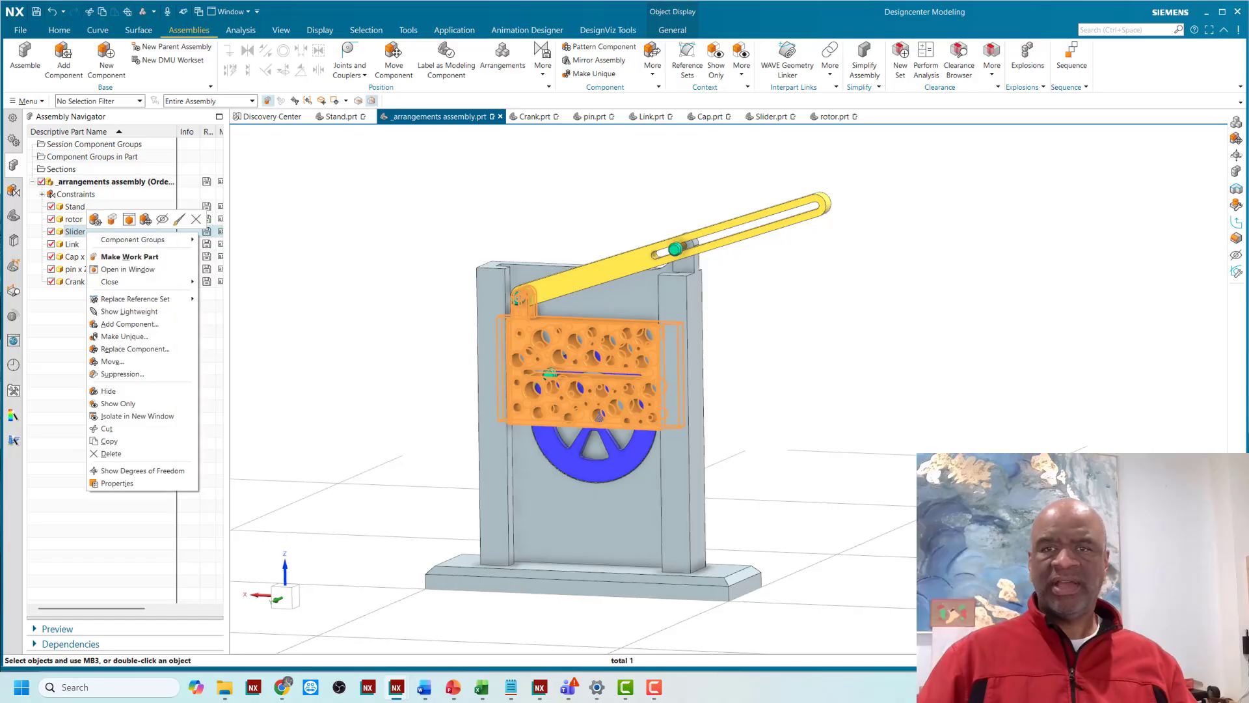
click(121, 374)
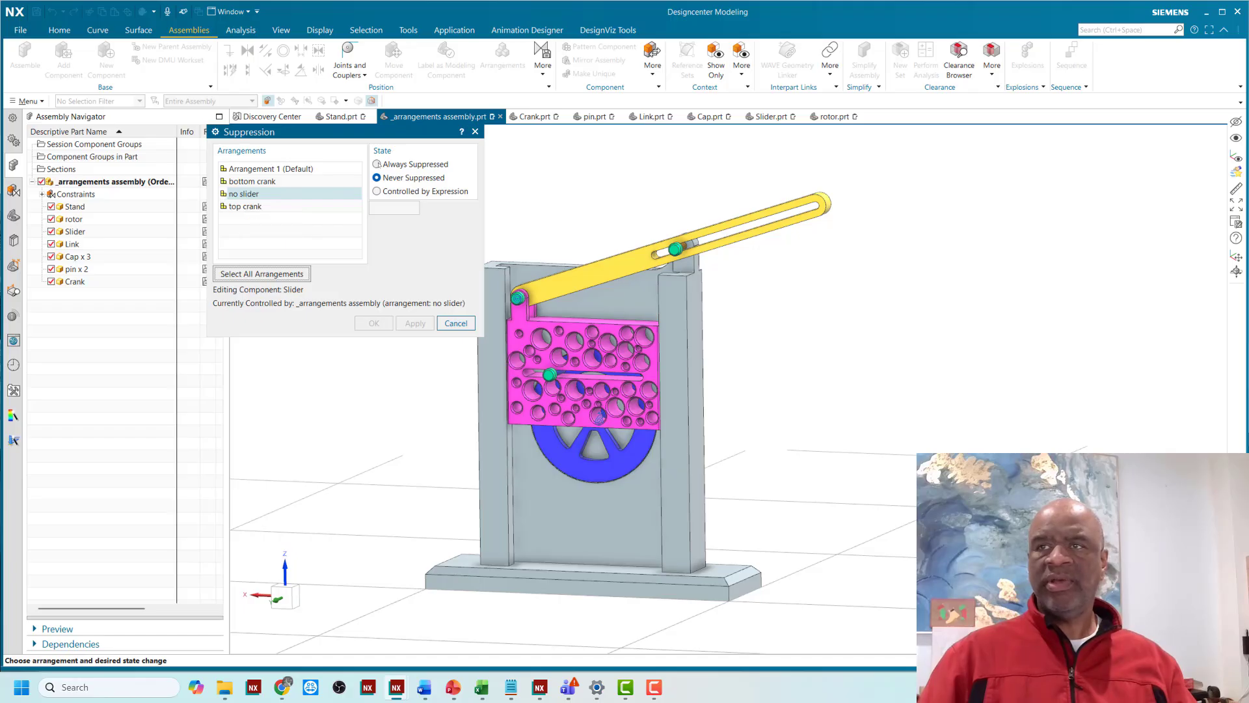
click(410, 164)
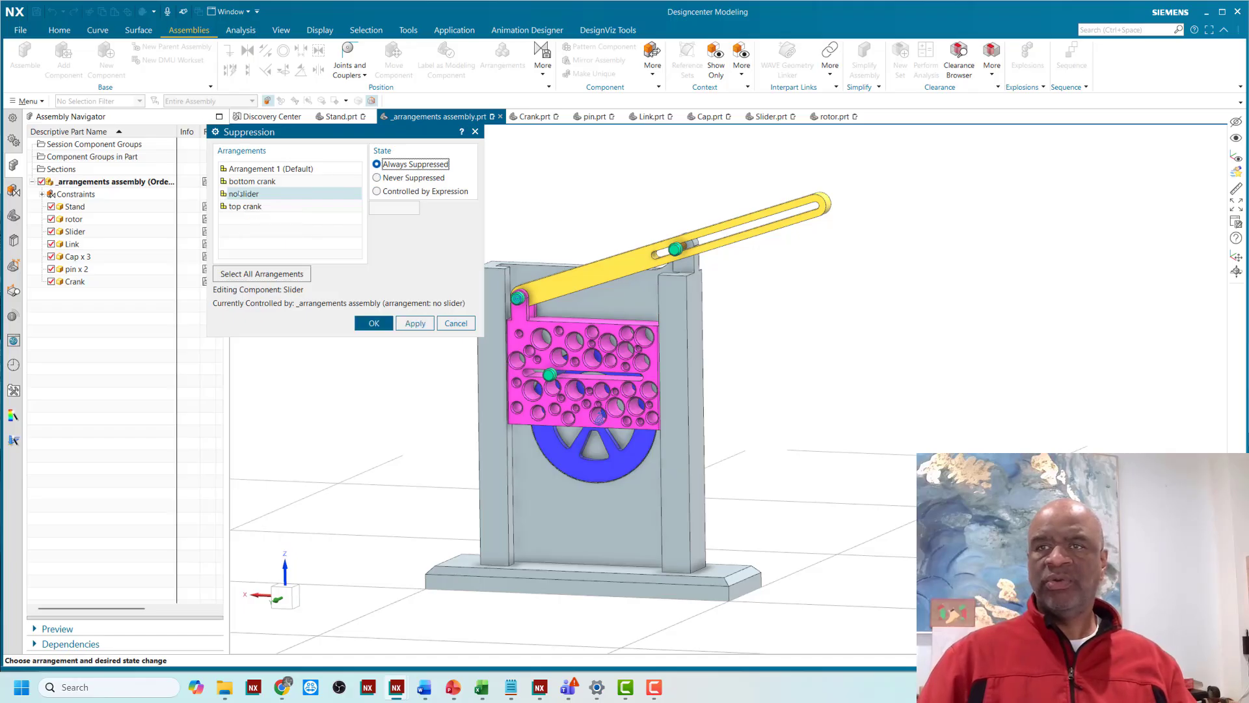
click(374, 323)
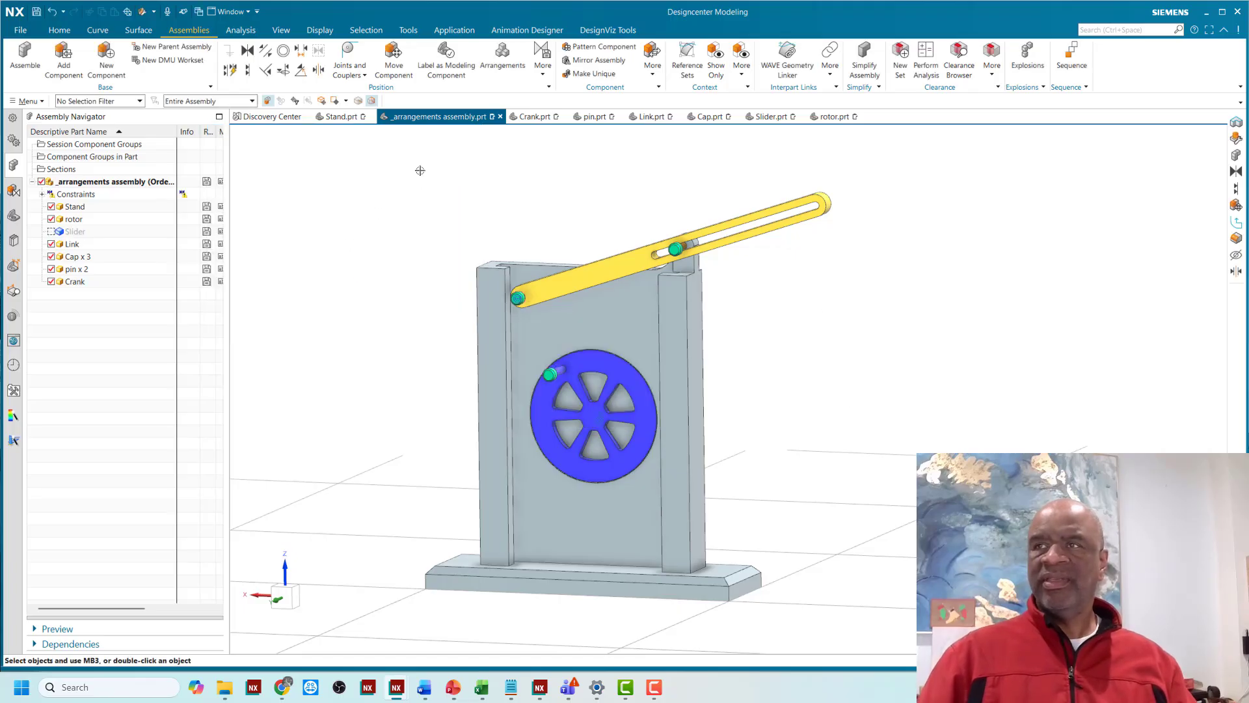
Step: Activate the "top crank" and "bottom crank" arrangements in turn to compare them, and finish with Arrangement 1 active
click(502, 56)
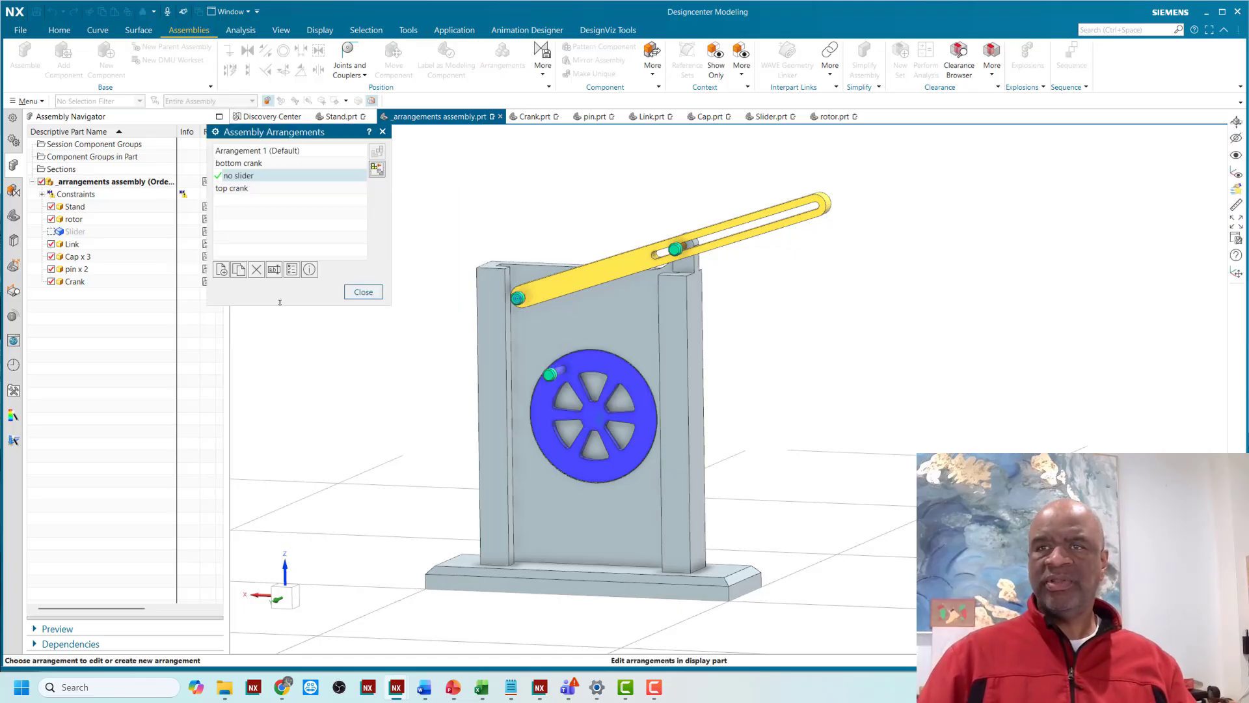
double_click(237, 189)
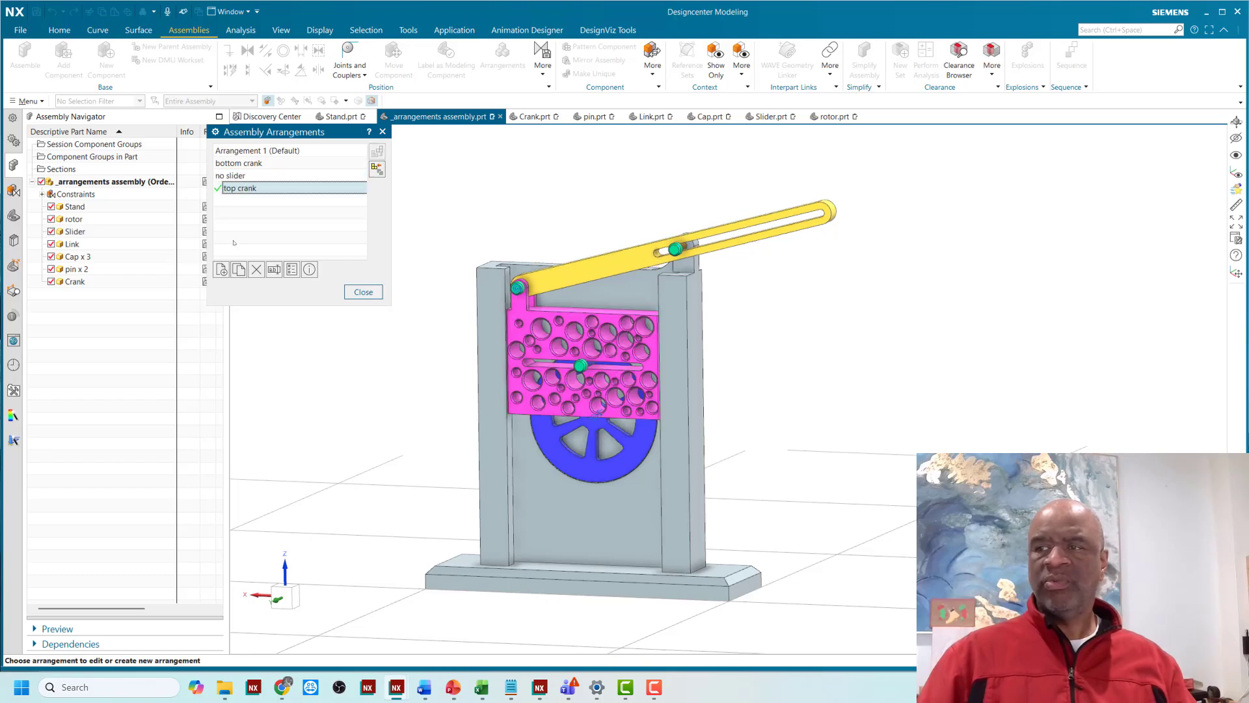
double_click(242, 165)
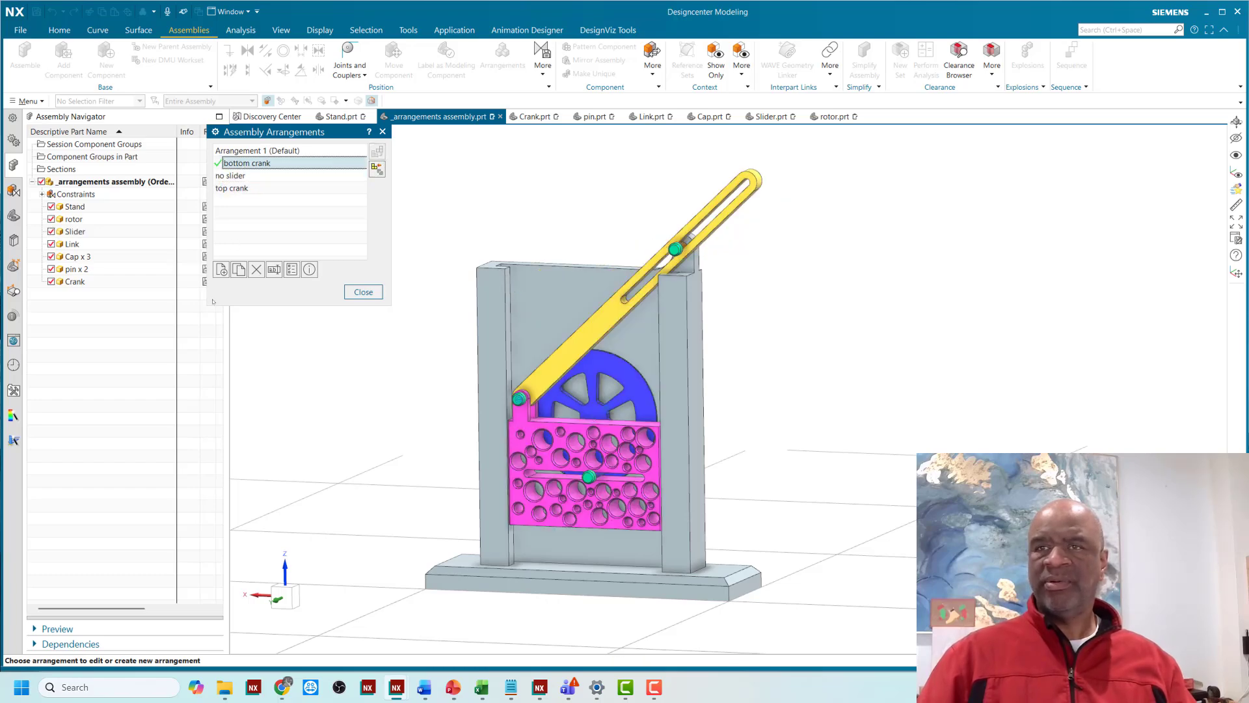
click(238, 175)
double_click(246, 151)
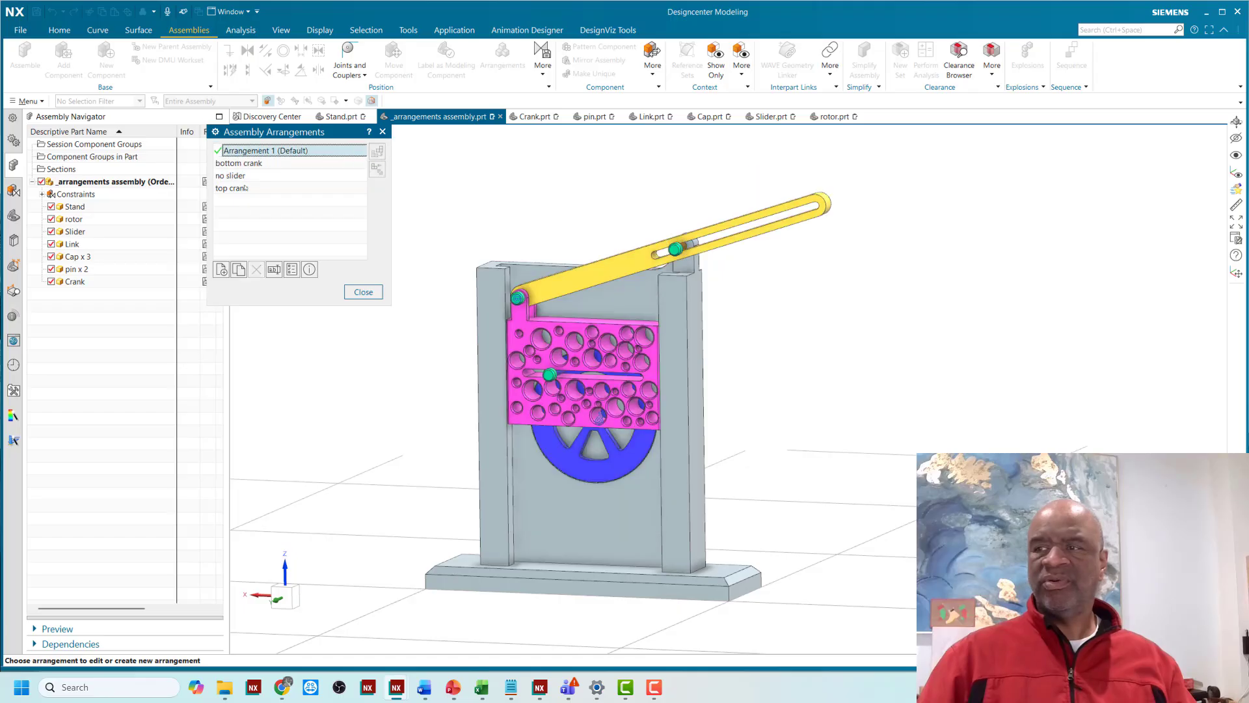
click(363, 292)
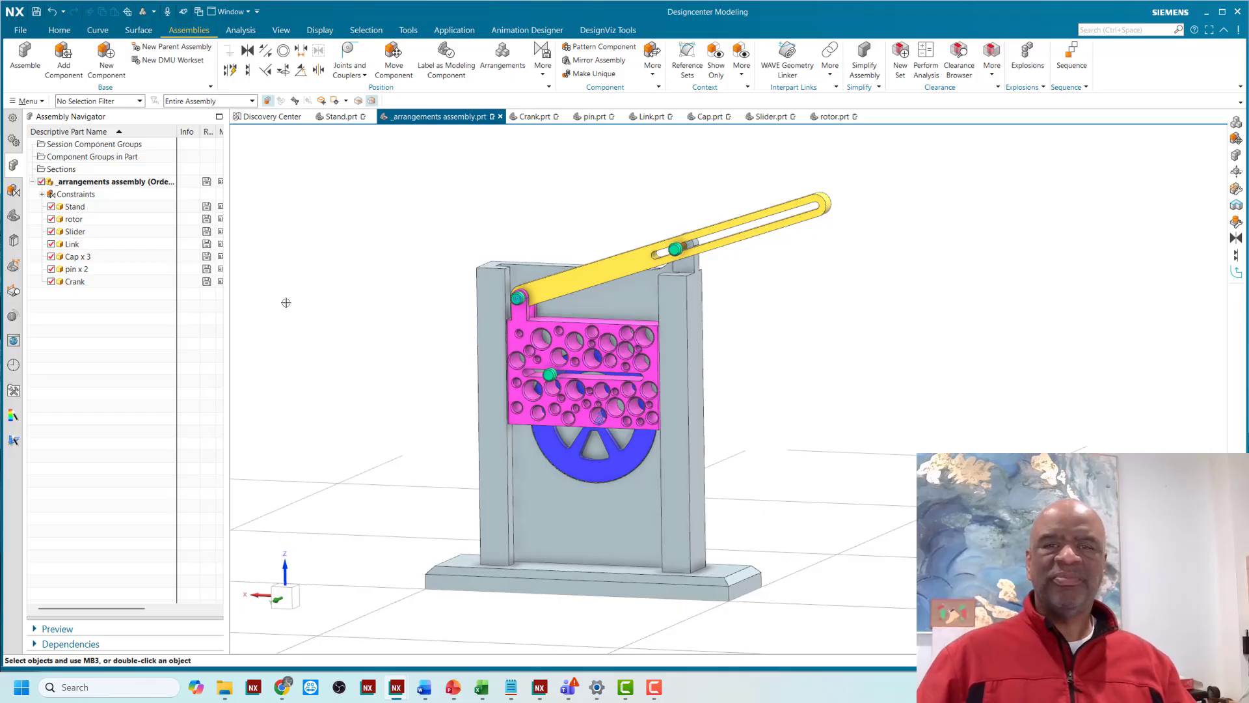
Step: Review the Arrangement Target for Current Work Part options
click(543, 65)
click(565, 156)
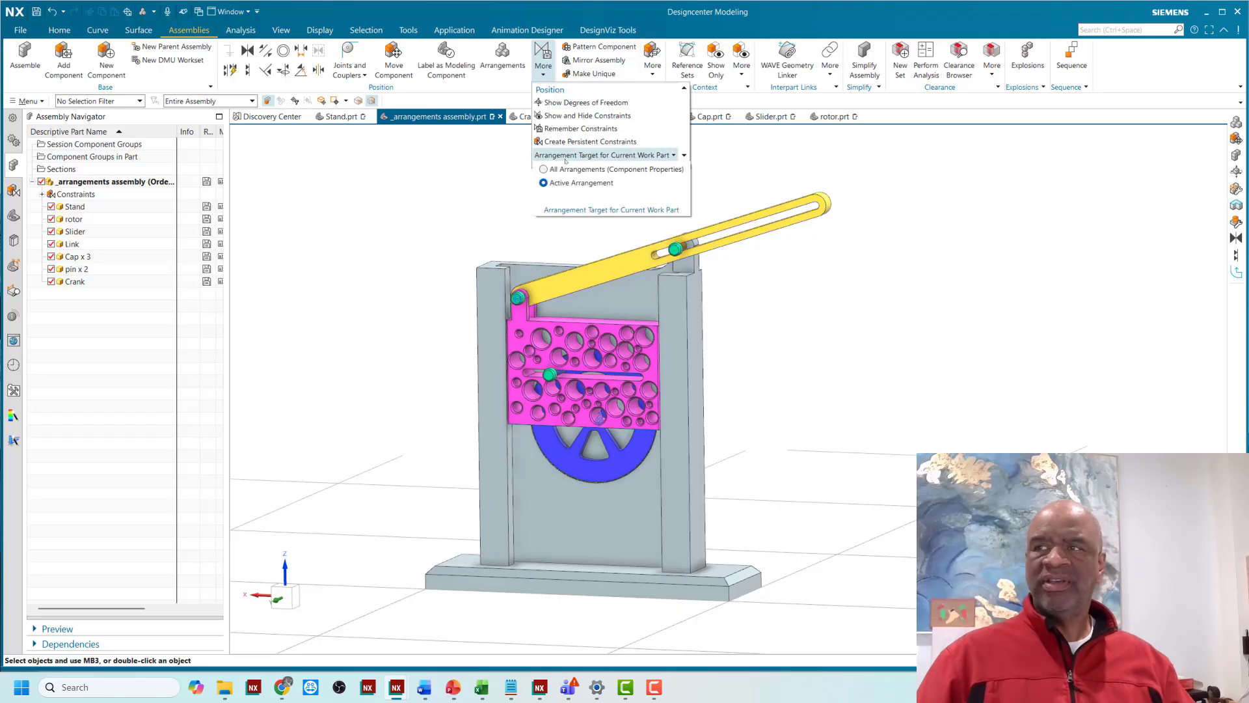